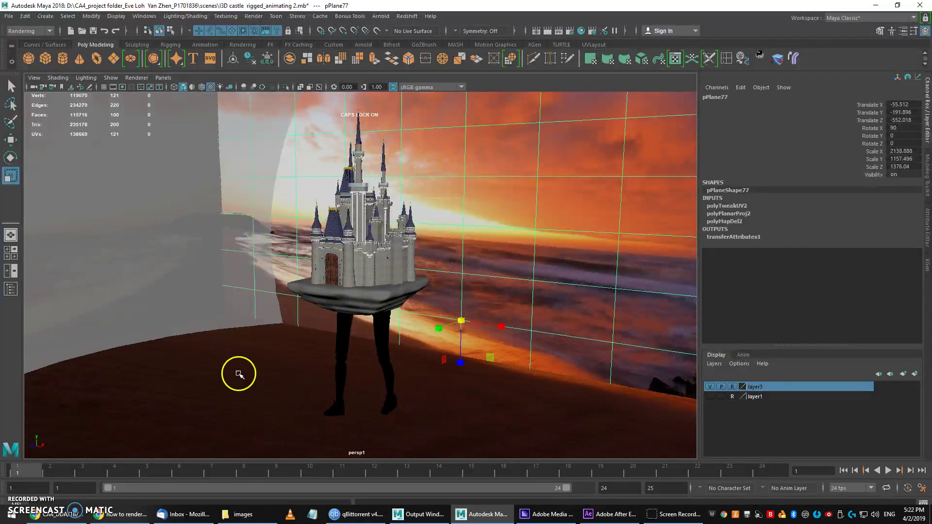
Play the walking castle animation in the viewport and stop it at frame 18
drag(273, 154, 530, 431)
key(ctrl+z)
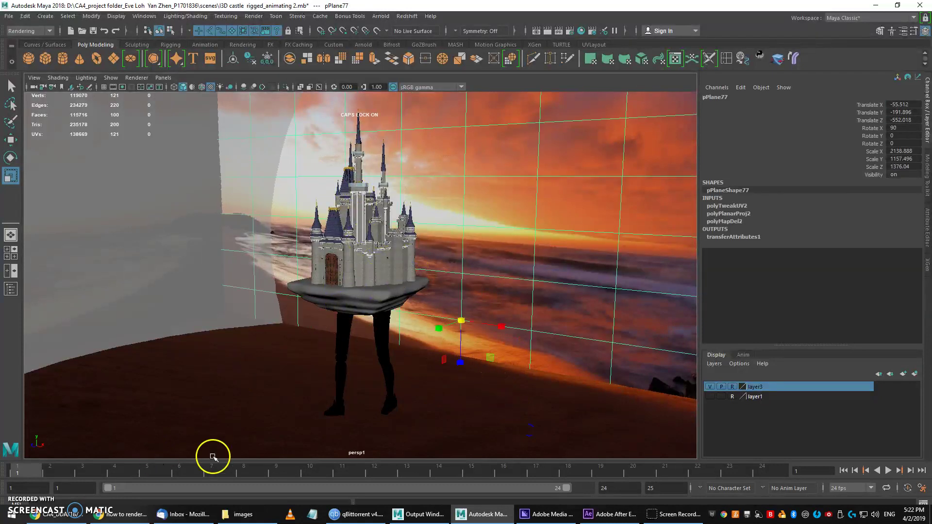
click(888, 470)
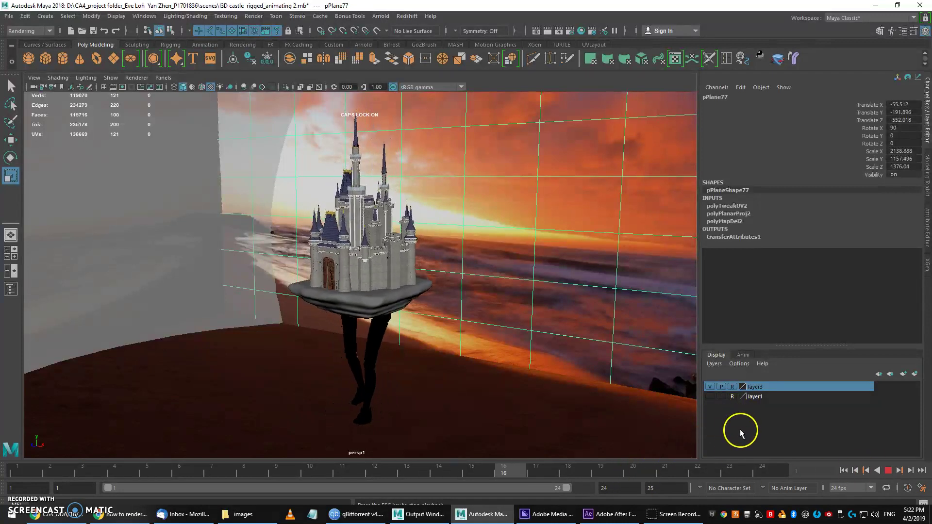
click(888, 471)
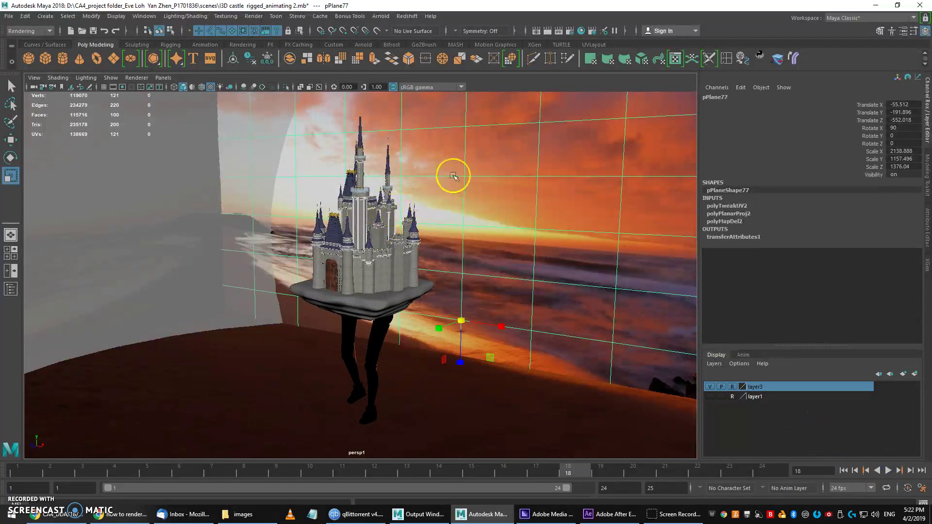
Check the rendered castle scene in the Render View and minimise that window
click(537, 31)
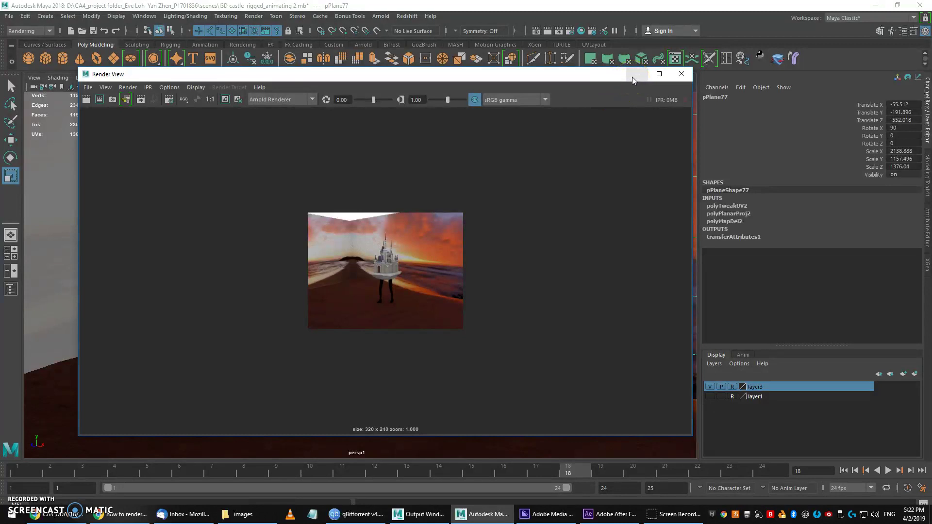
click(451, 151)
click(637, 74)
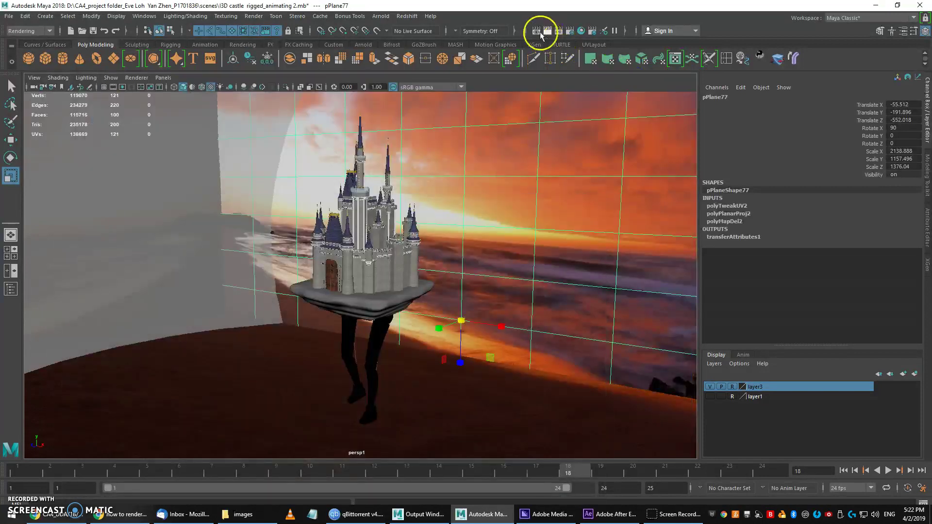
Open the Render Settings window and place it beside the castle
click(570, 30)
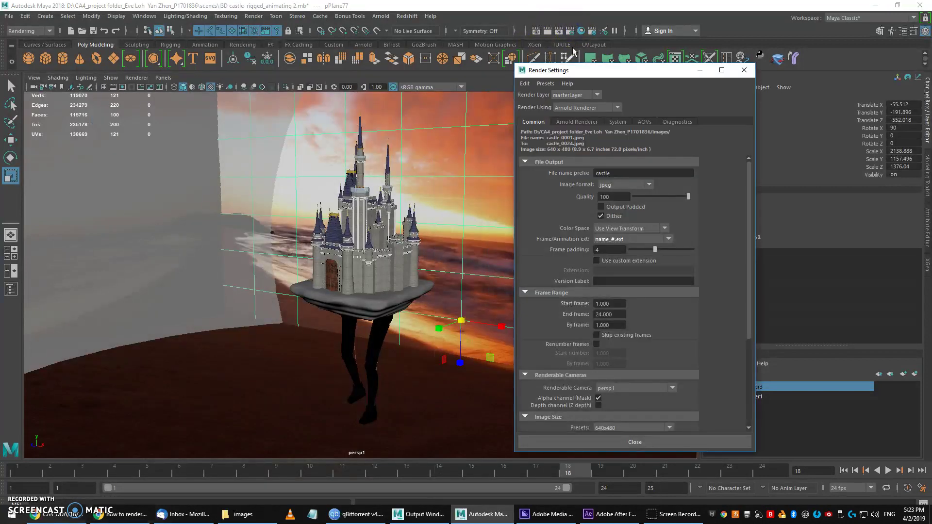
drag(578, 72, 496, 83)
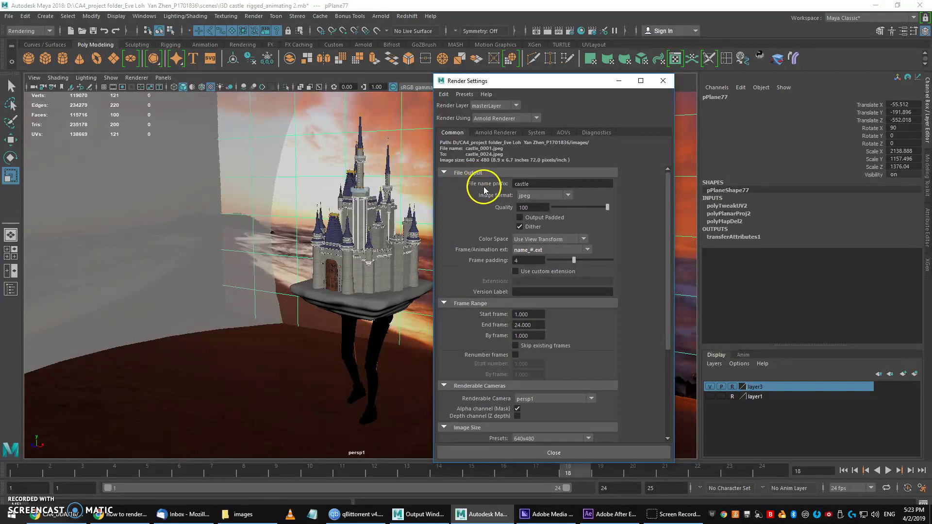
Try "ajsdfh;adsf" as the file name prefix for the rendered images
double_click(529, 184)
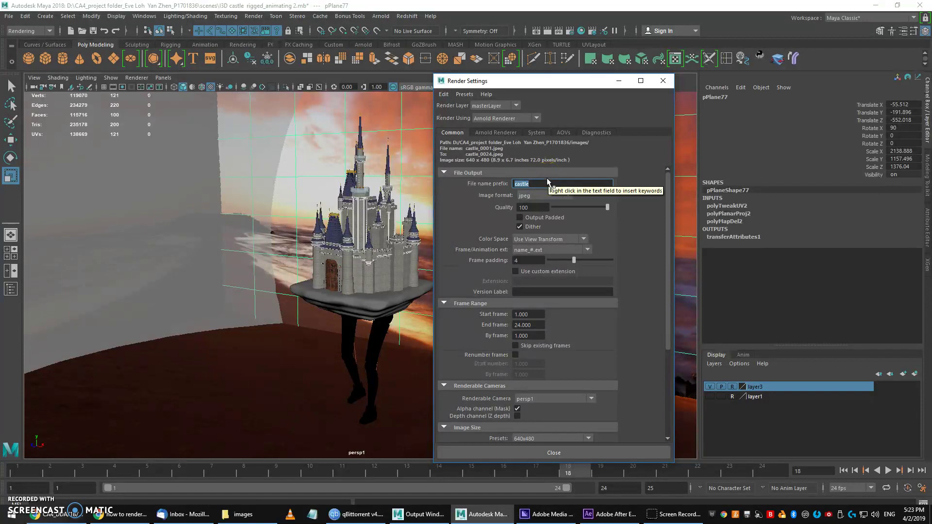
text(ajsdfh;adsf)
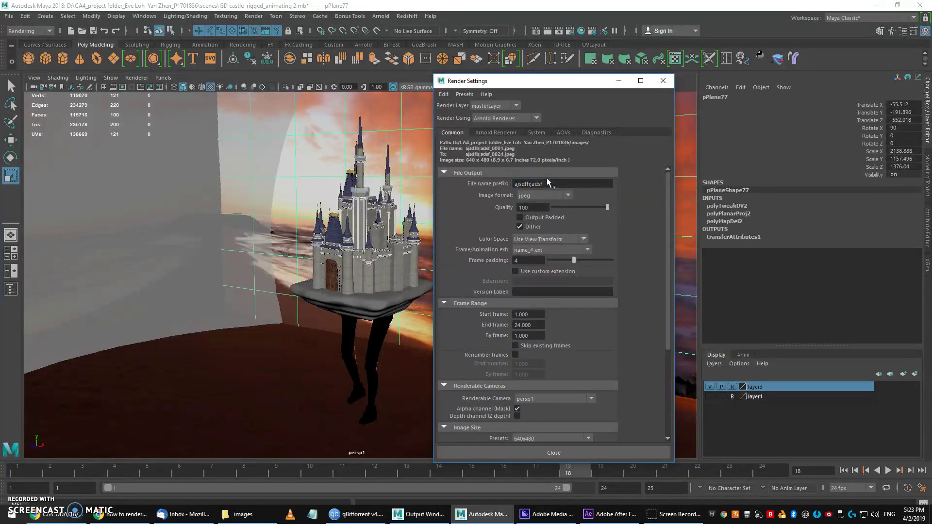
click(471, 156)
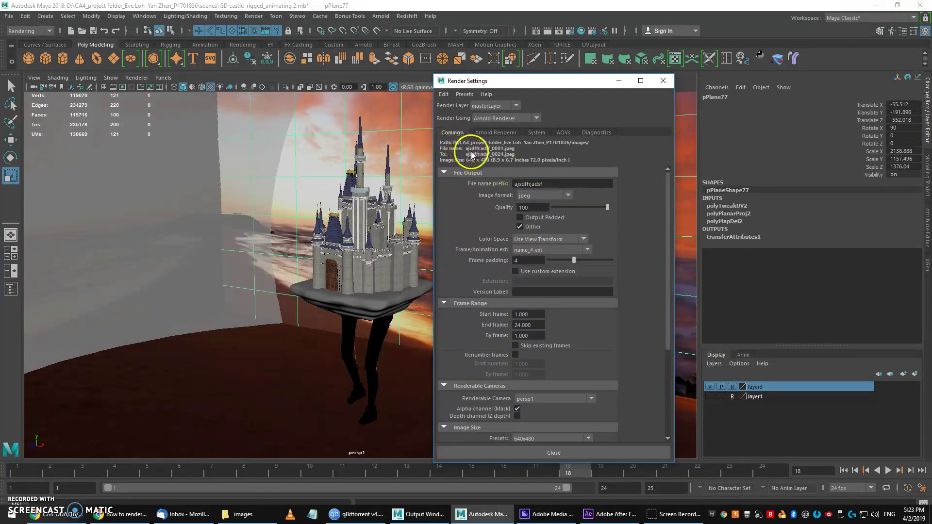
click(520, 184)
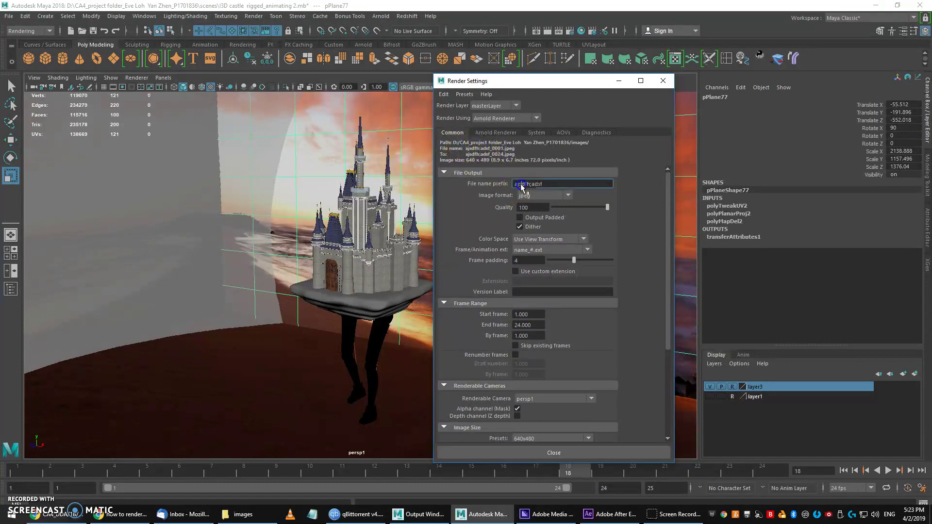
click(242, 514)
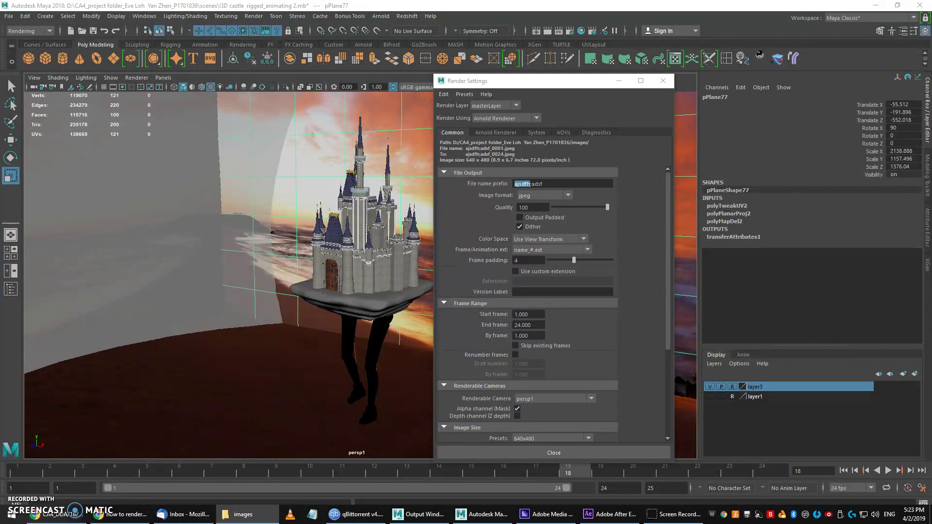
Set the file name prefix to Castle_ and the image format to jpeg
triple_click(570, 185)
text(Cs)
text(stle)
text(_)
key(Return)
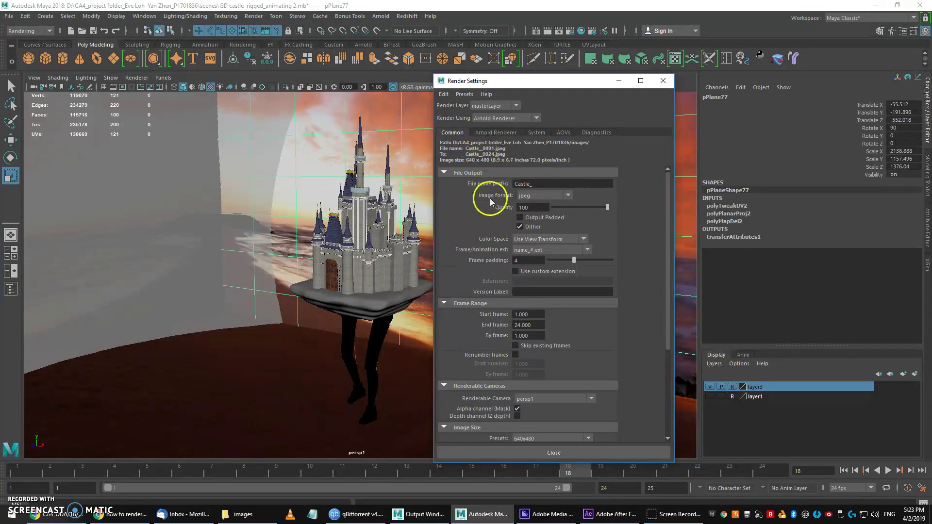
click(535, 197)
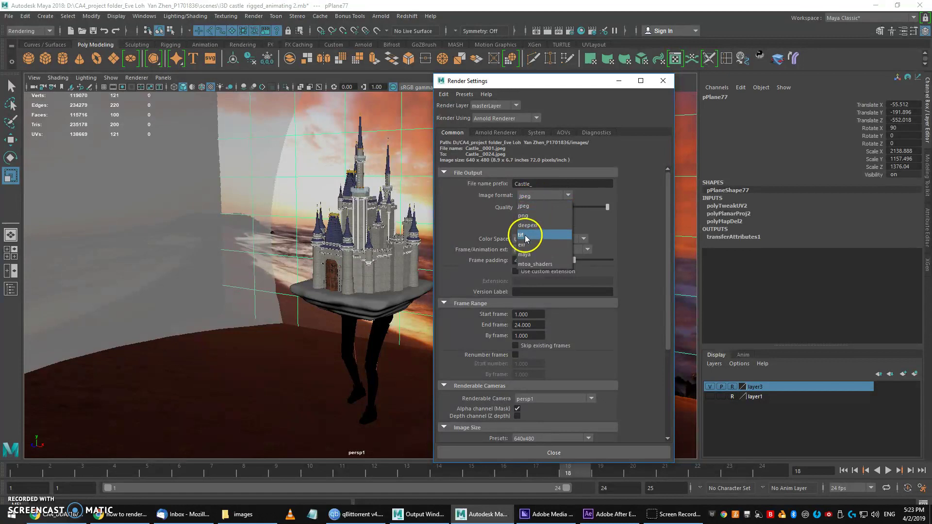
click(525, 207)
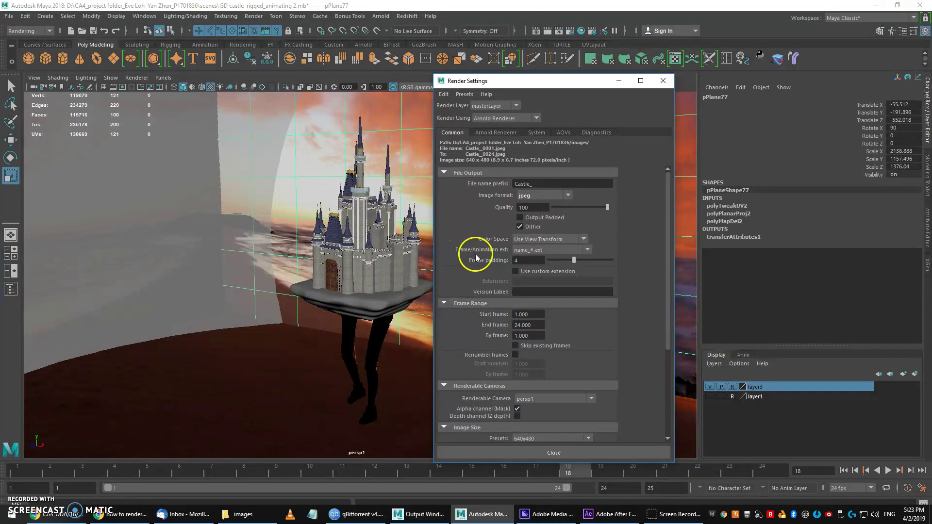
Try name (Single Frame) as the frame/animation extension and set it back to name_#.ext
click(511, 251)
click(522, 242)
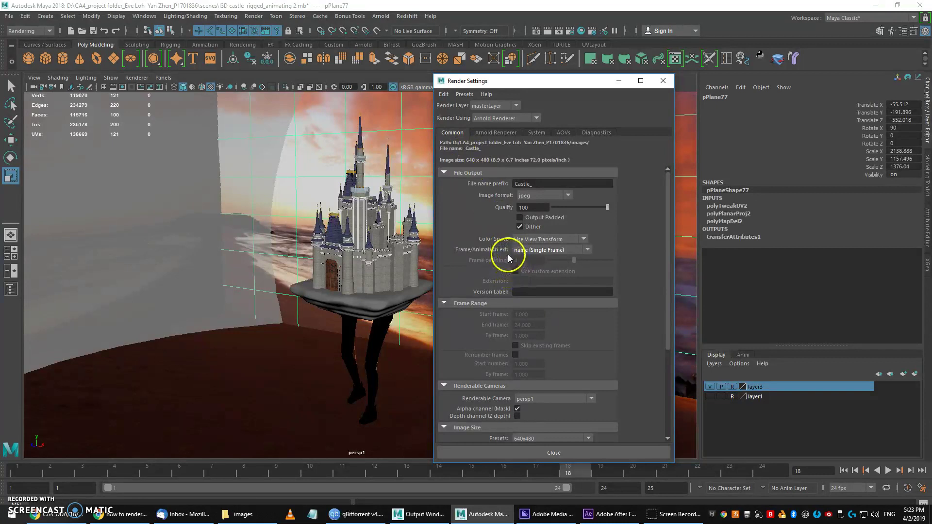
click(534, 250)
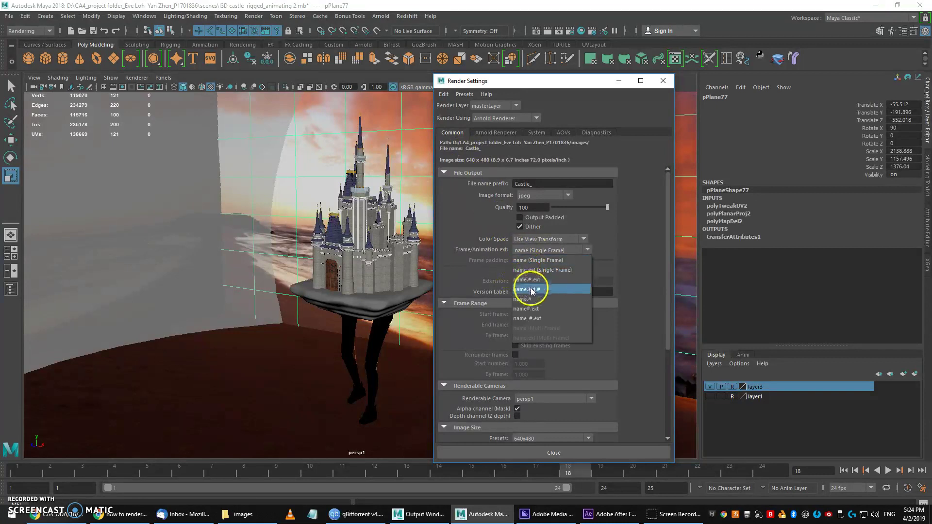
click(530, 319)
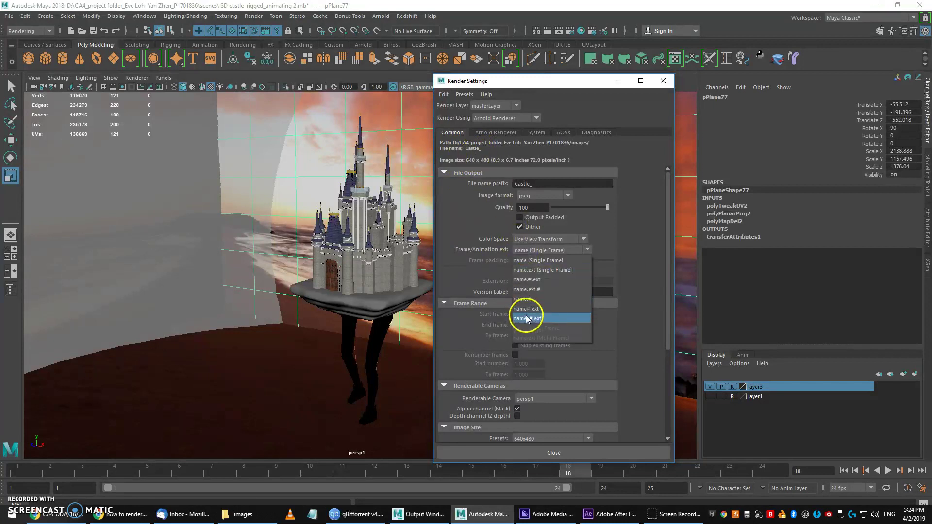
click(527, 318)
click(524, 215)
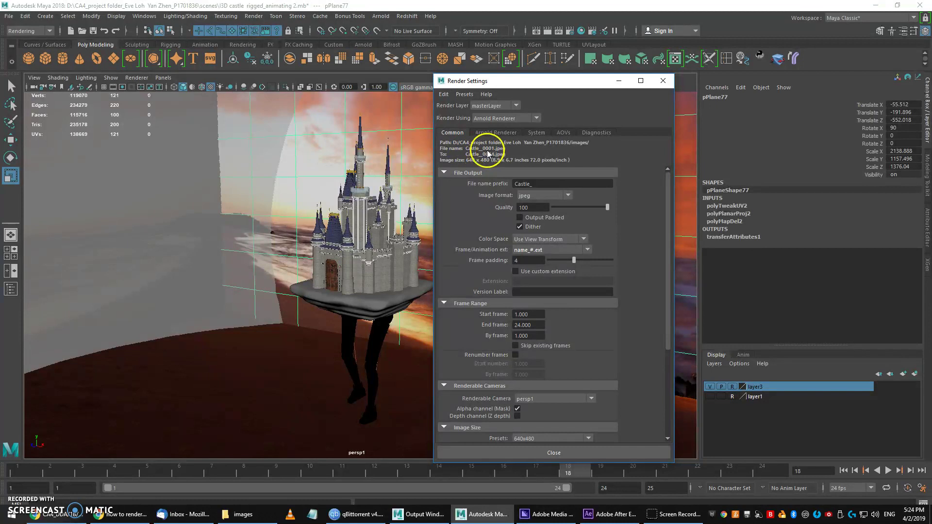
Try the name#.ext naming without the underscore and return the frame/animation extension to name_#.ext
click(533, 250)
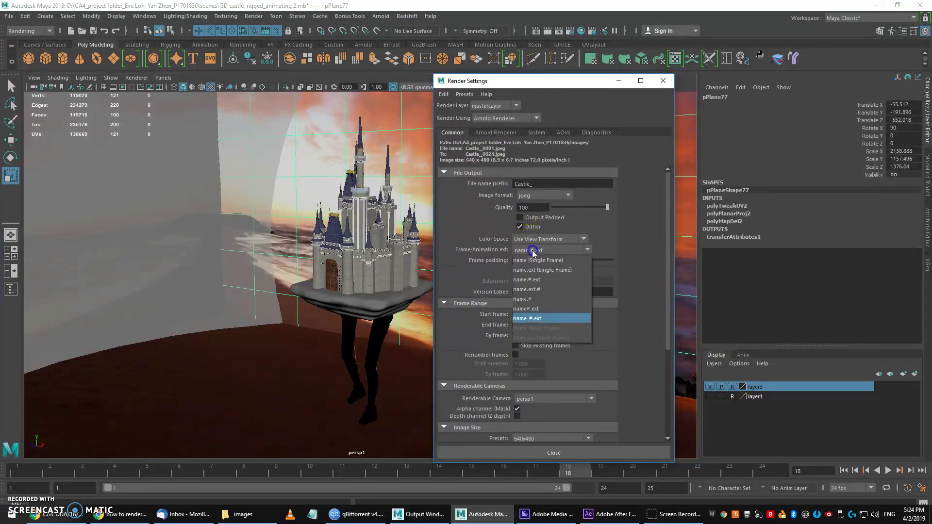
click(528, 309)
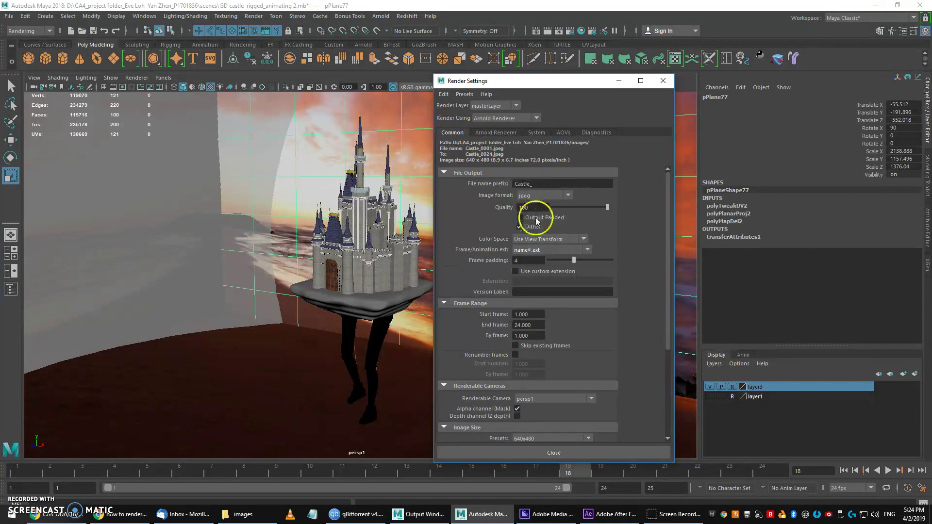
click(539, 251)
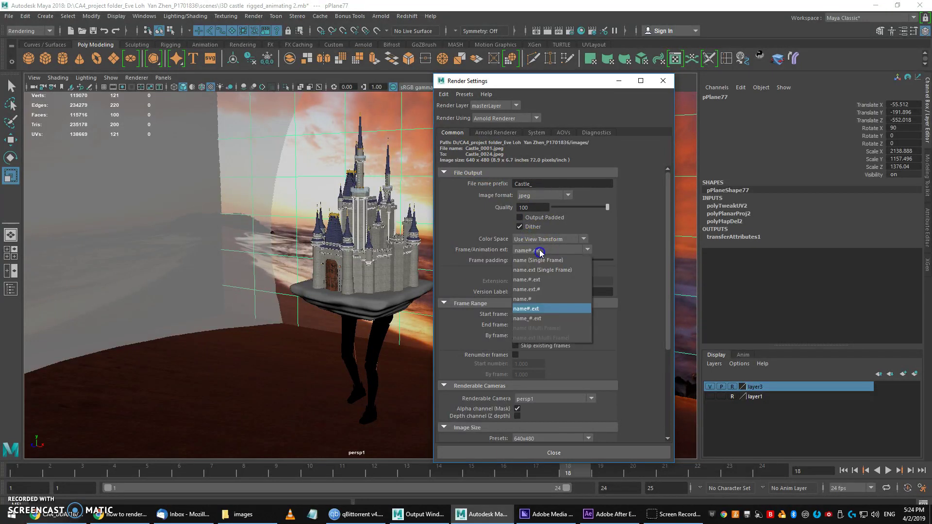
click(541, 319)
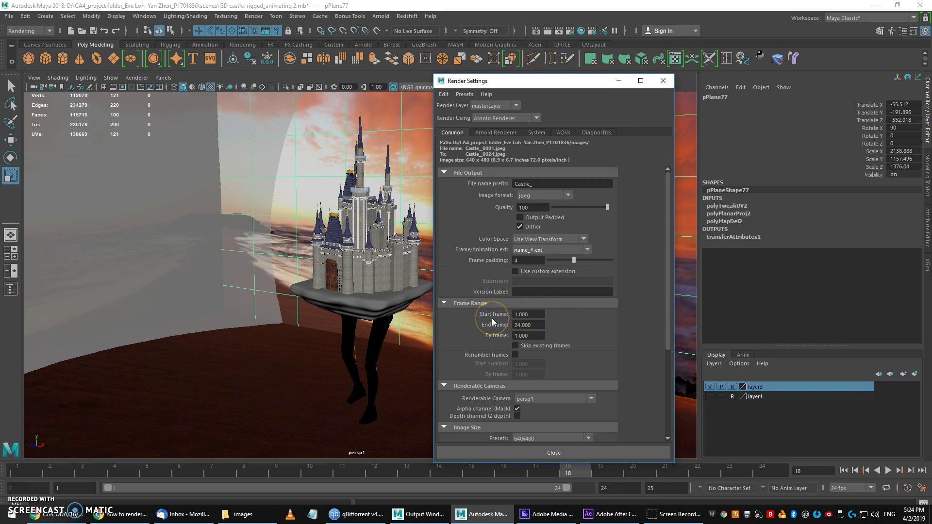
Try an end frame of 50 in the render frame range and return it to 24
drag(536, 87, 572, 62)
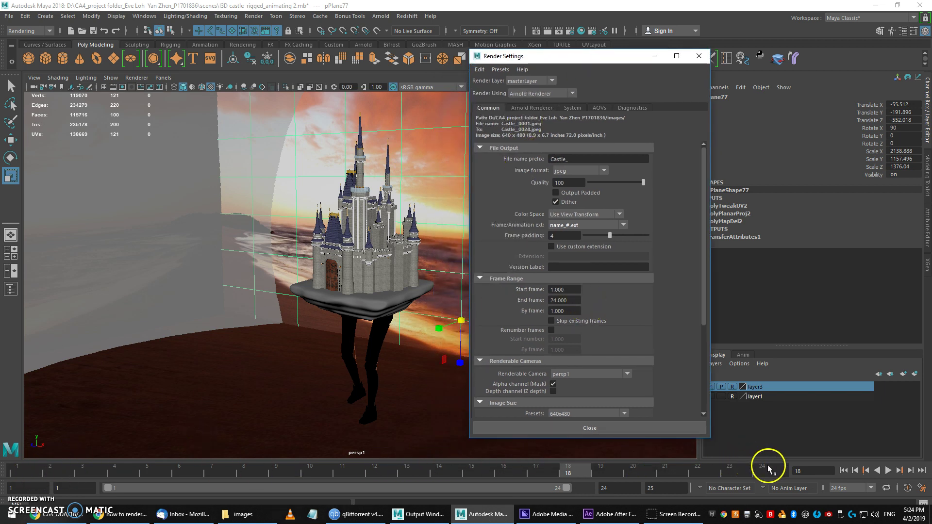
click(571, 300)
click(565, 290)
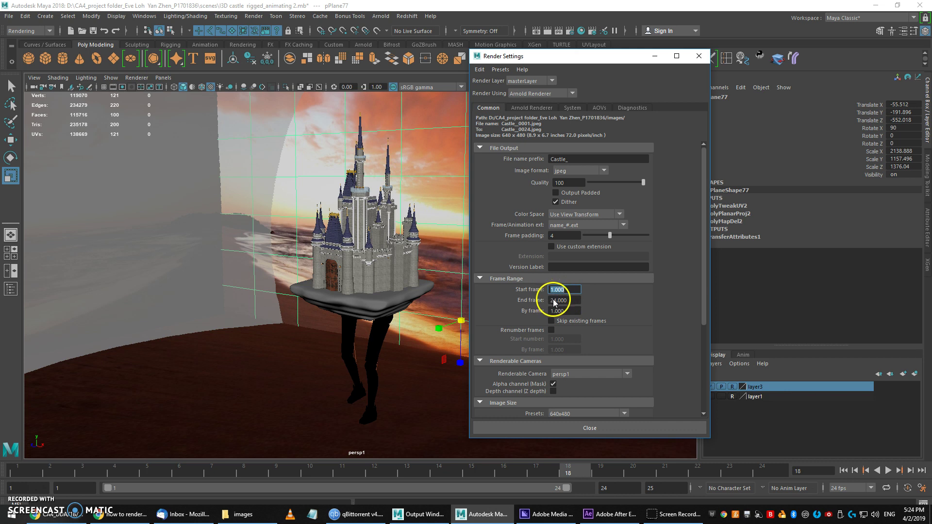
click(575, 300)
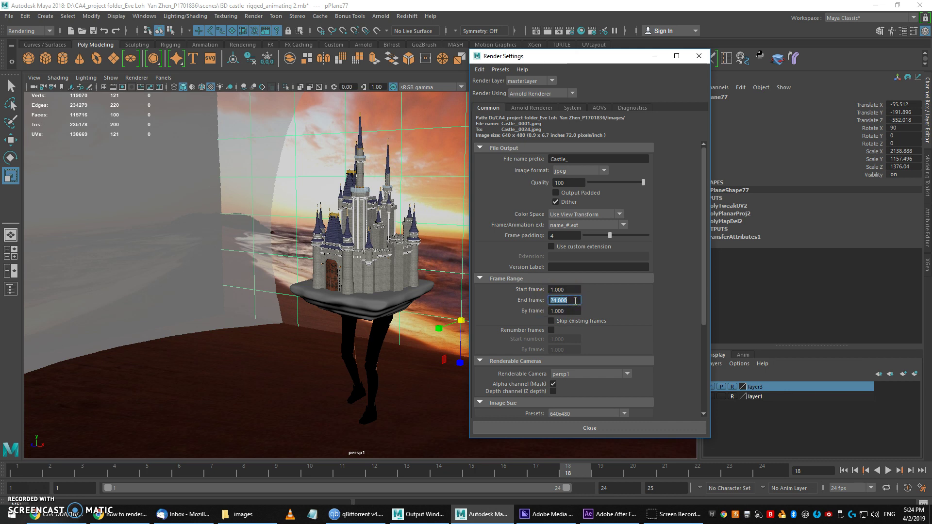
text(50)
key(Return)
text(24)
key(Return)
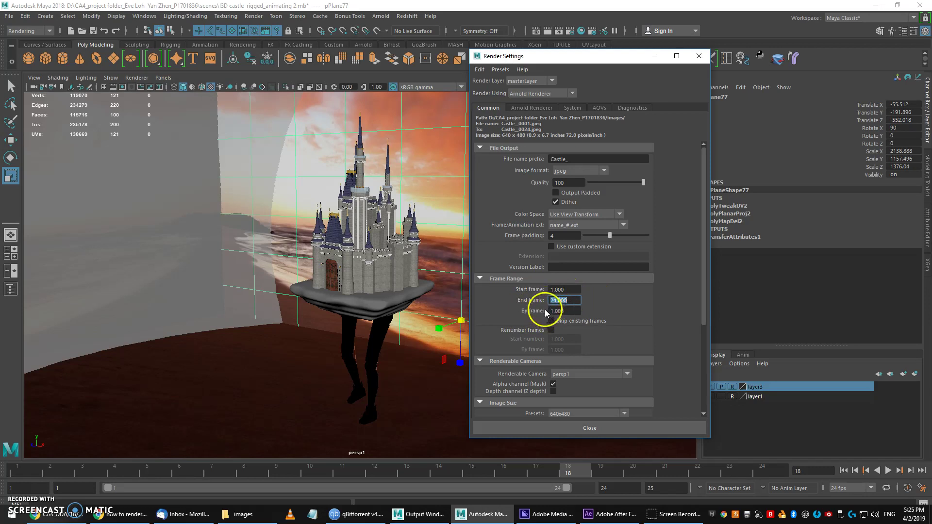
Try frame steps of 2 and 3 for the By frame value and return it to 1
click(572, 311)
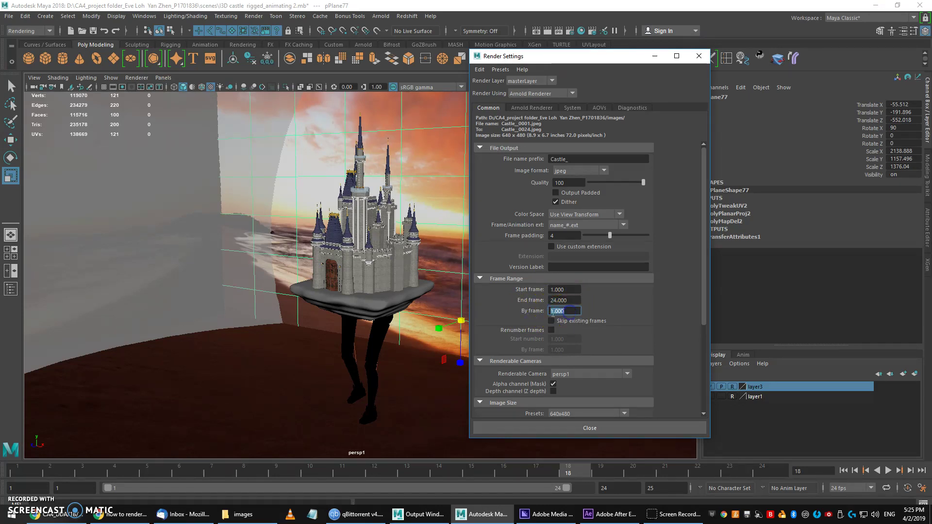
double_click(567, 310)
text(2)
key(Return)
text(3)
key(Return)
click(515, 310)
text(1)
key(Return)
Review the available renderable cameras and choose persp1
click(585, 372)
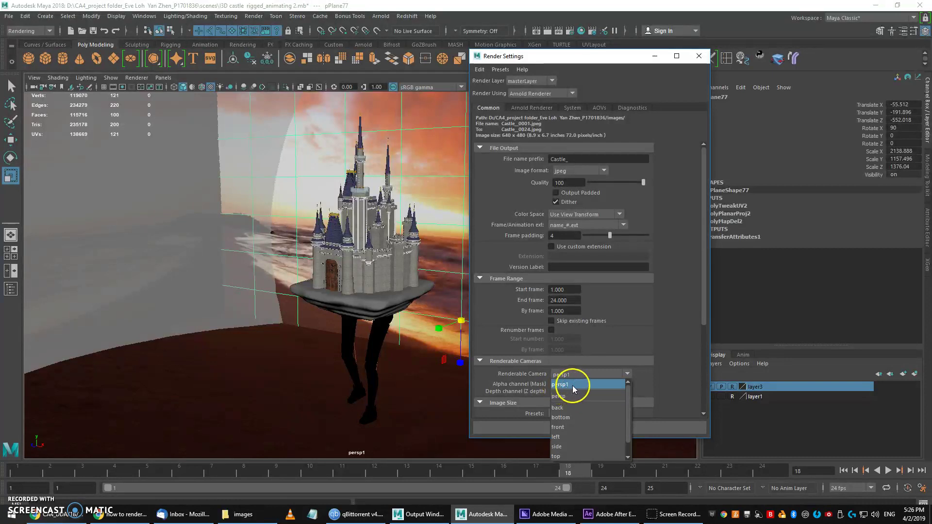
click(655, 350)
scroll(613, 313, down, 3)
click(598, 316)
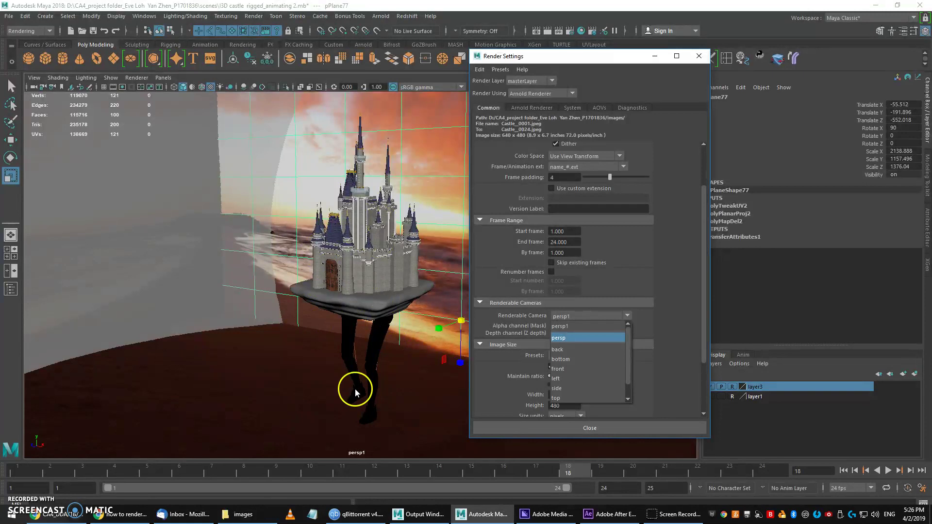
click(562, 327)
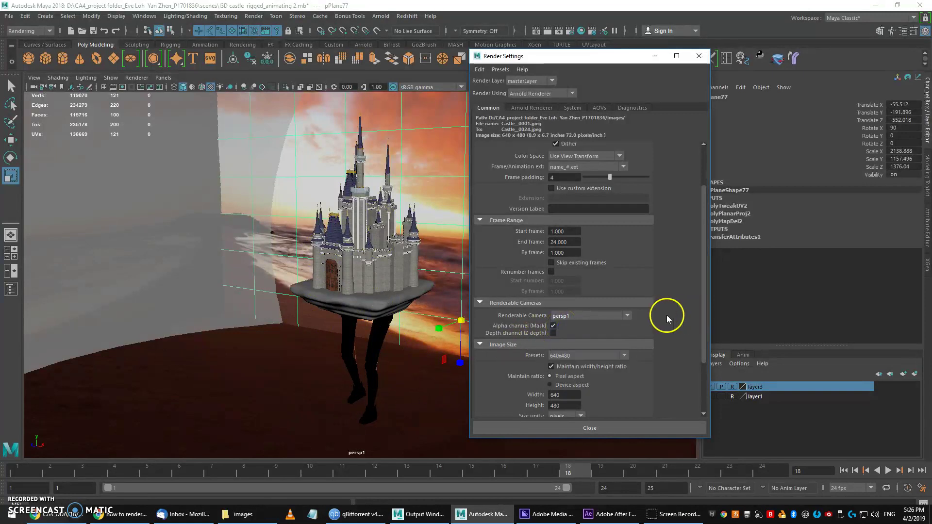
Review the render image size presets, including HD_720 and HD_1080, and choose 640x480
scroll(656, 308, down, 2)
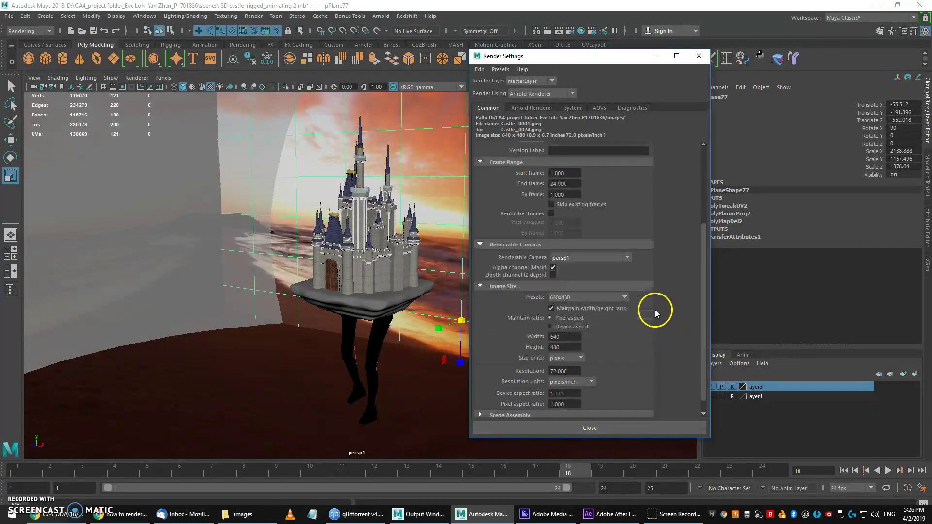
click(629, 298)
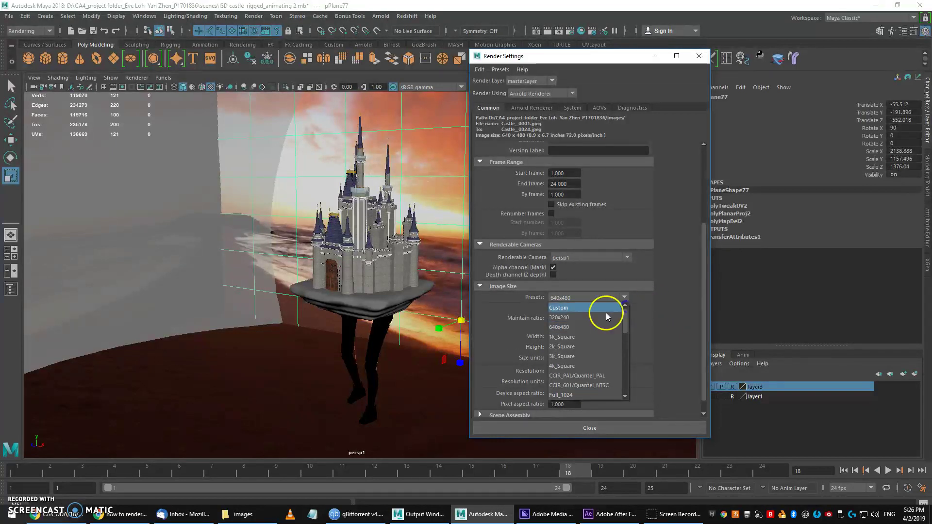
drag(624, 316, 624, 344)
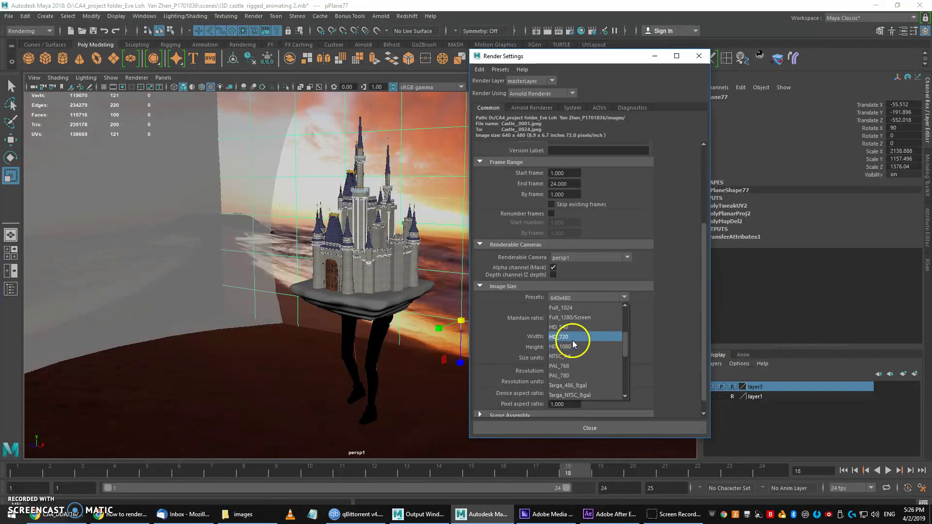
drag(625, 343, 638, 301)
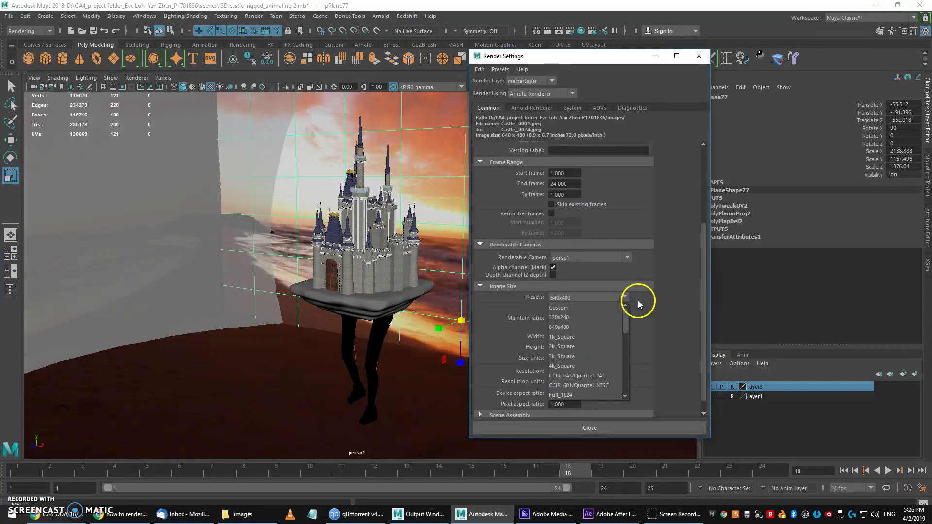
click(575, 327)
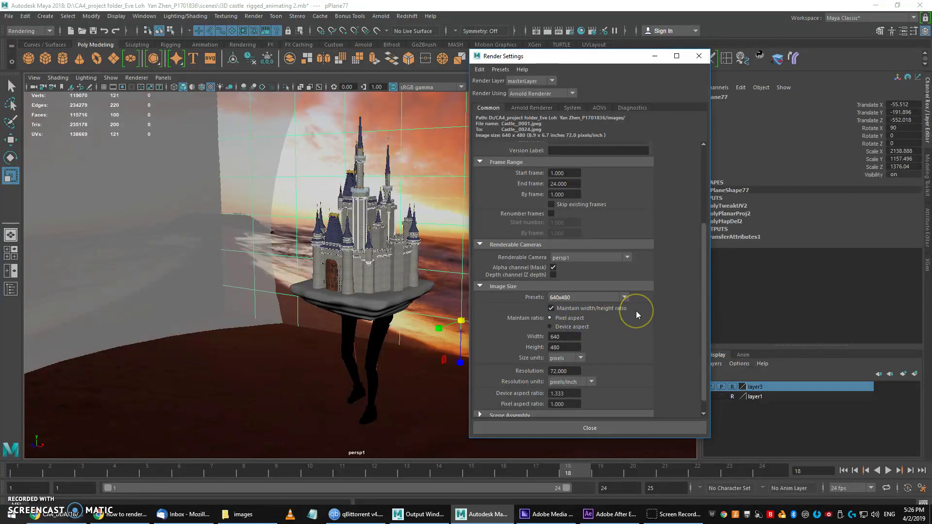
scroll(636, 310, down, 1)
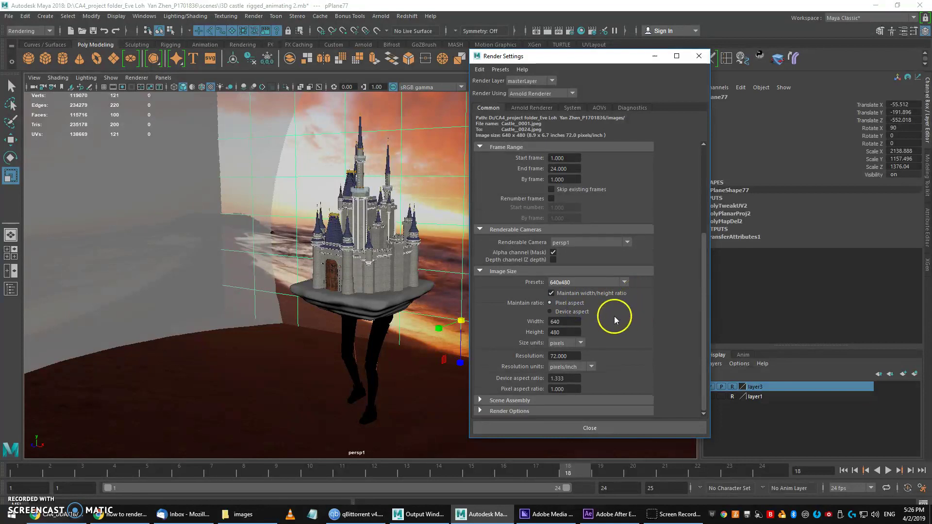
Examine the Arnold sampling settings and the Scene Assembly and Render Options sections of the common render settings
click(529, 107)
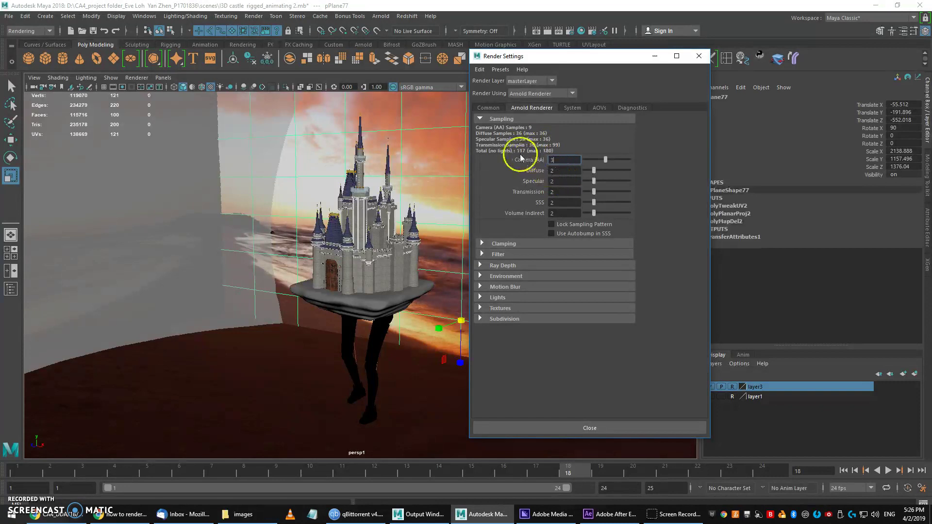
click(484, 112)
click(513, 411)
scroll(525, 403, down, 3)
click(501, 335)
scroll(515, 364, down, 2)
click(506, 342)
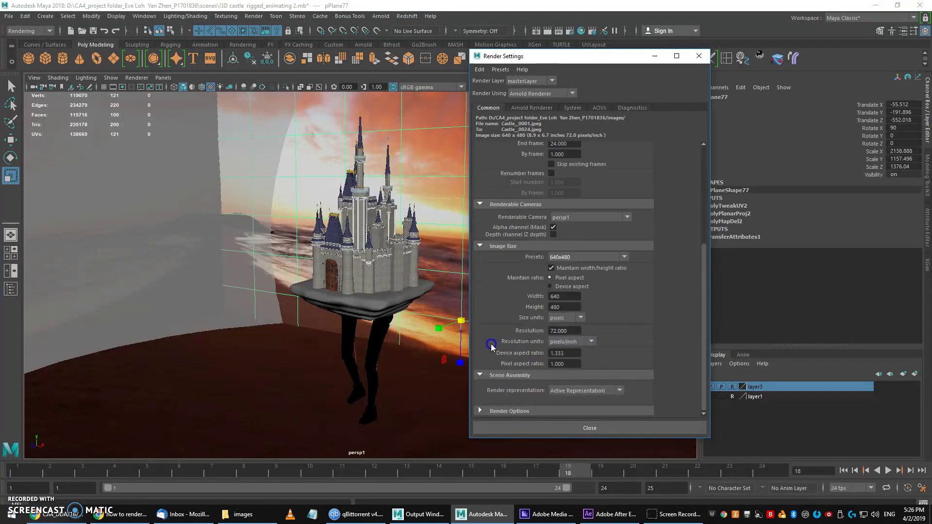
click(485, 376)
scroll(604, 176, up, 8)
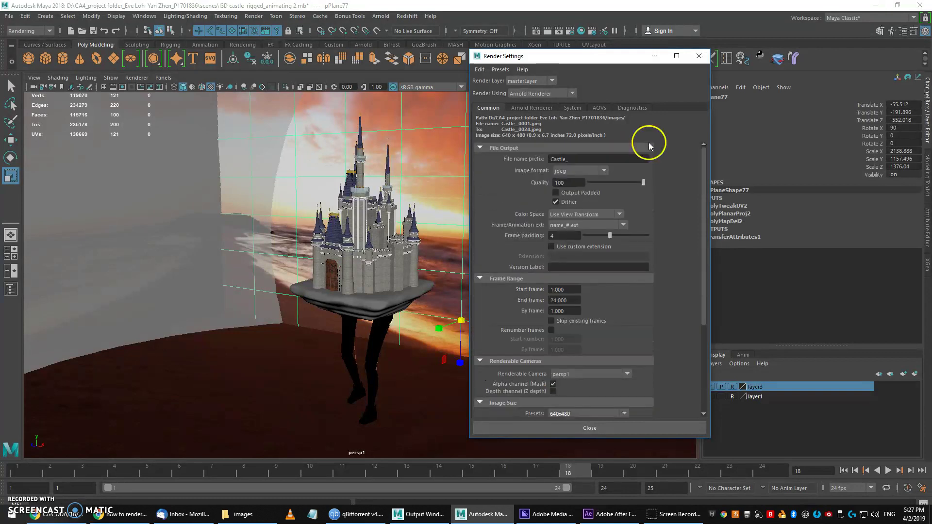
Open the Render View and bring up the Render Sequence options, keeping persp1 as the current camera
drag(558, 56, 537, 91)
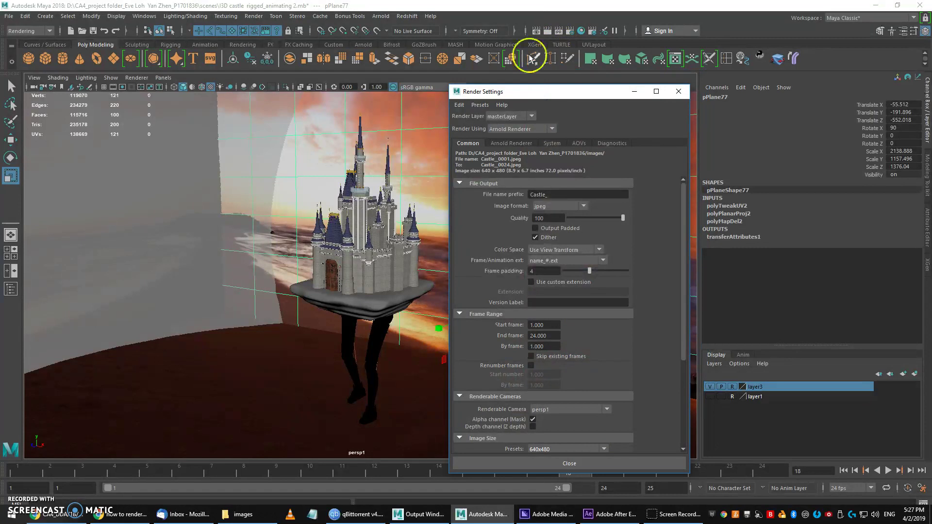
click(535, 31)
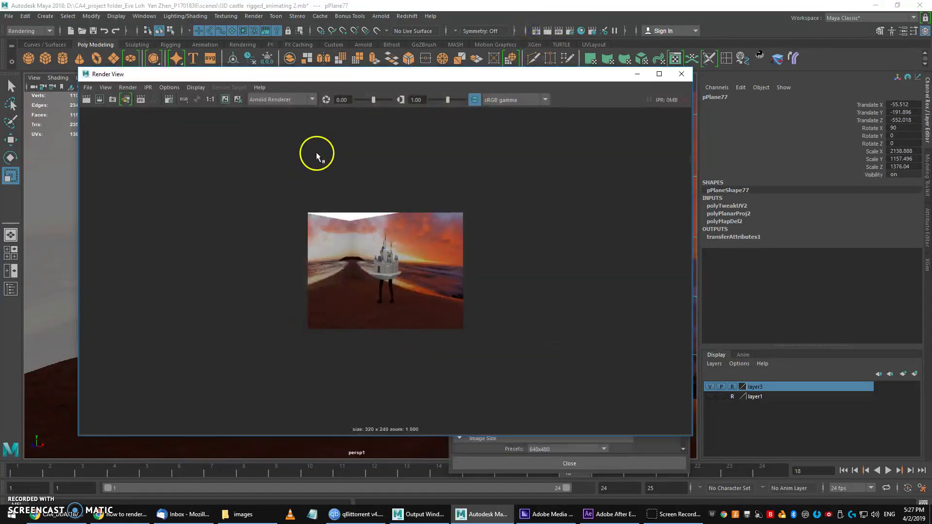
click(128, 88)
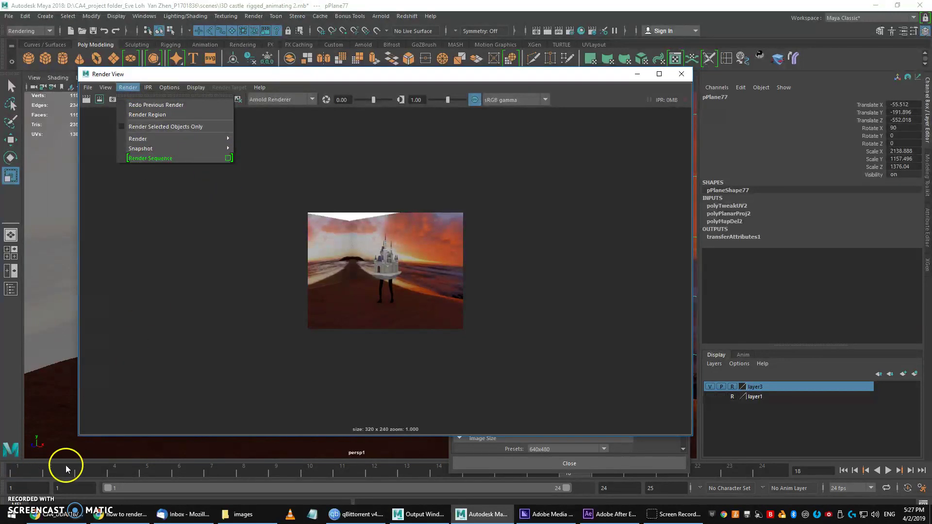
click(229, 158)
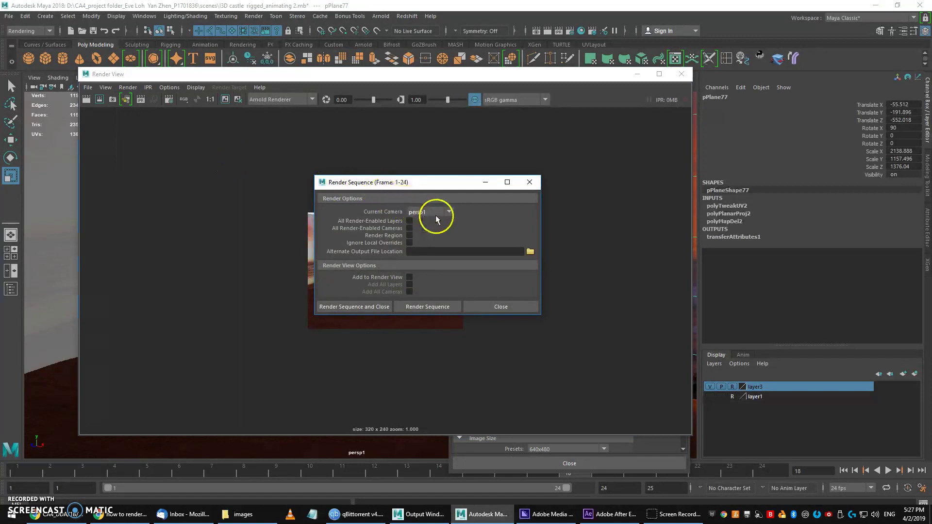
click(448, 213)
click(446, 208)
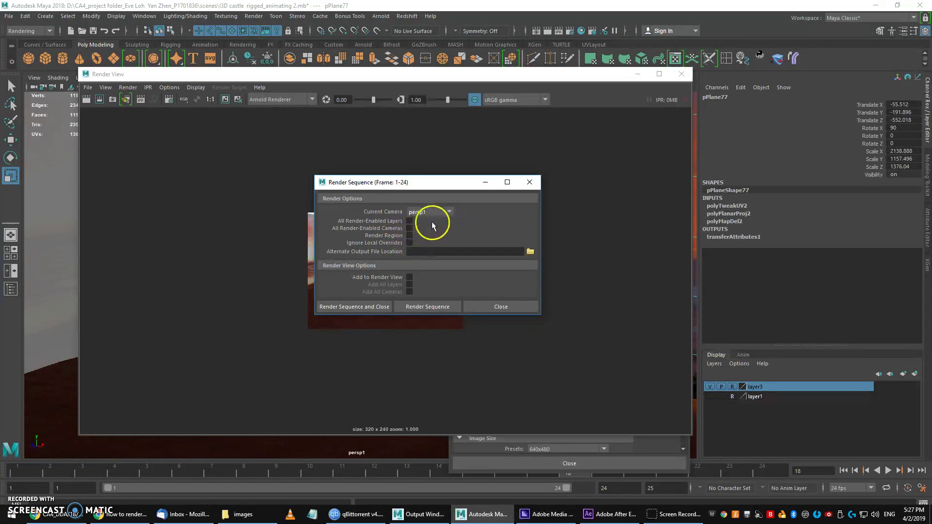
Arrange the Render Settings beside the Render Sequence options to compare the output path, and render the sequence from persp1
click(650, 444)
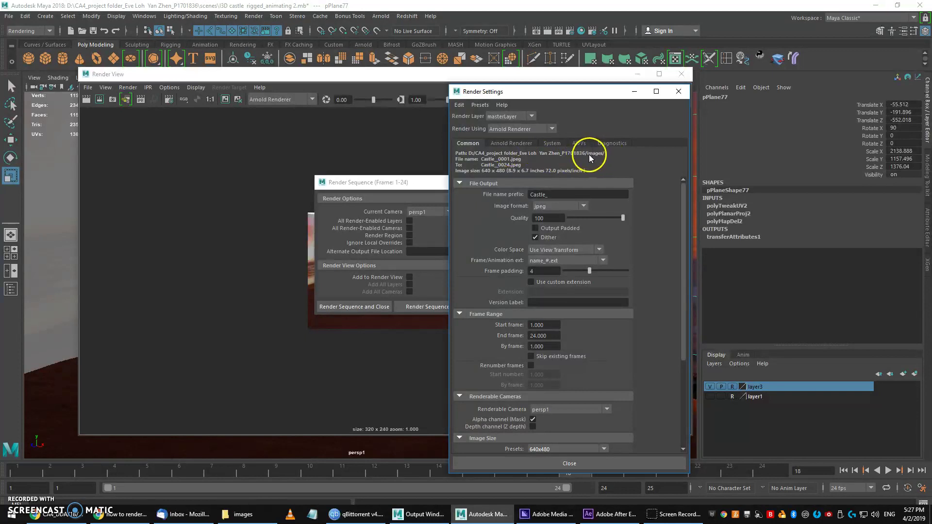
drag(408, 182, 333, 174)
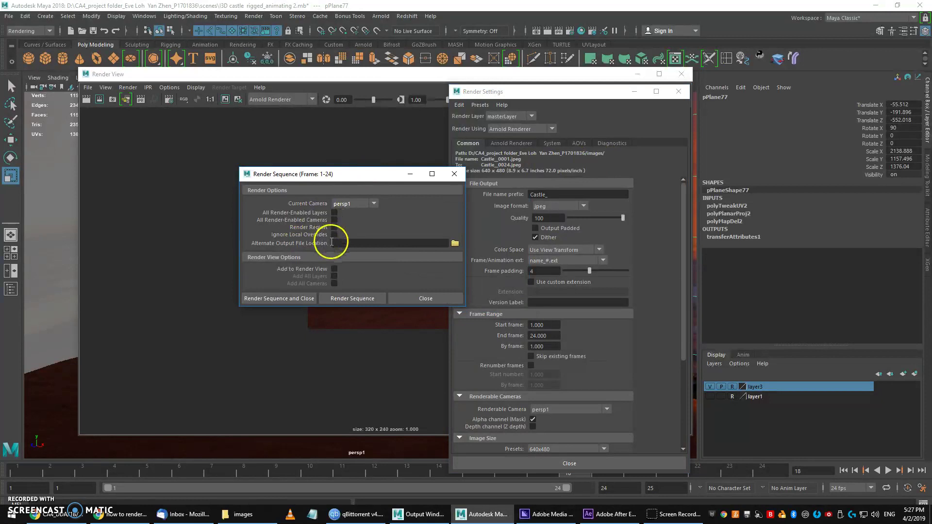
drag(500, 92, 561, 89)
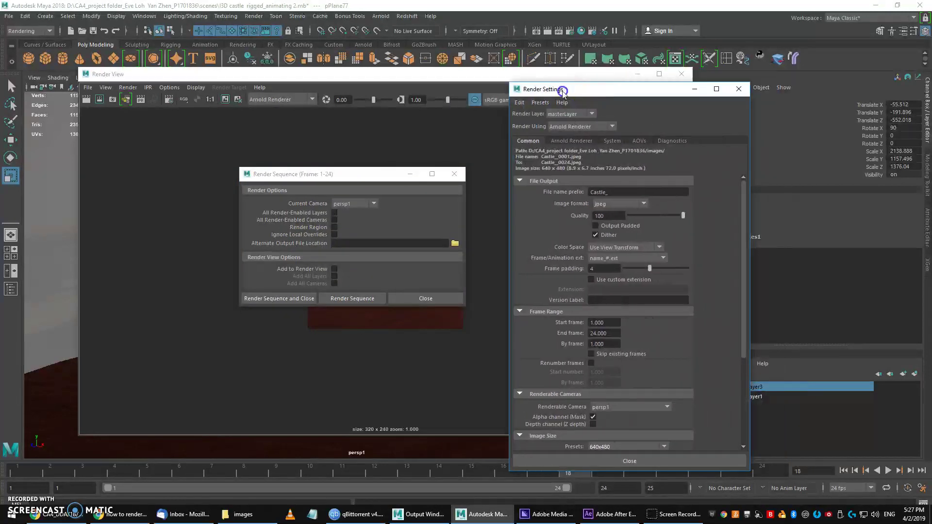
click(366, 298)
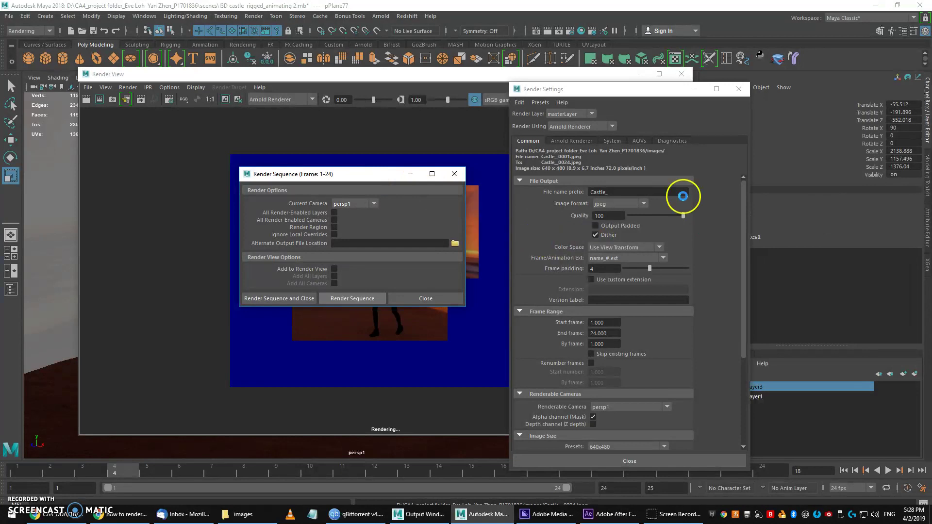
Switch to the images output folder in File Explorer and check the numbered Castle jpeg frames as they render
click(244, 515)
drag(798, 118, 354, 80)
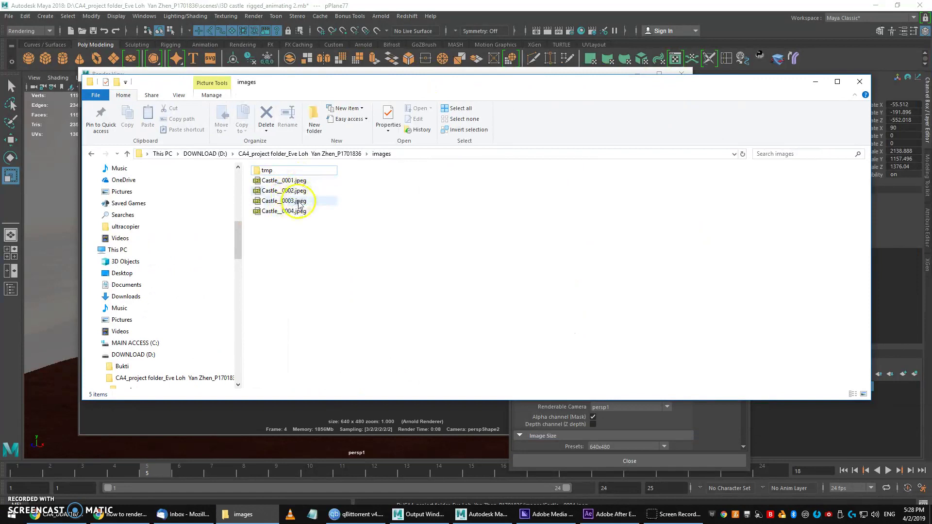
click(298, 181)
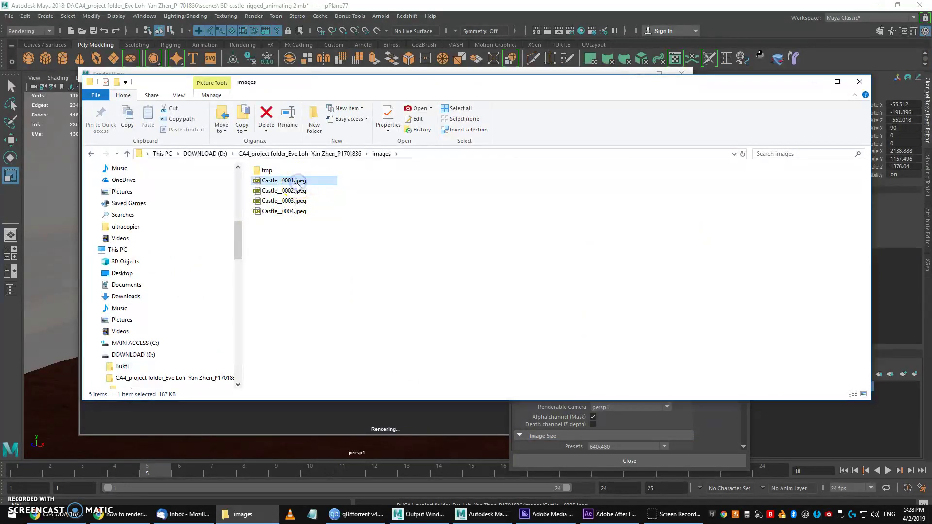
click(296, 191)
click(295, 201)
click(296, 211)
click(297, 222)
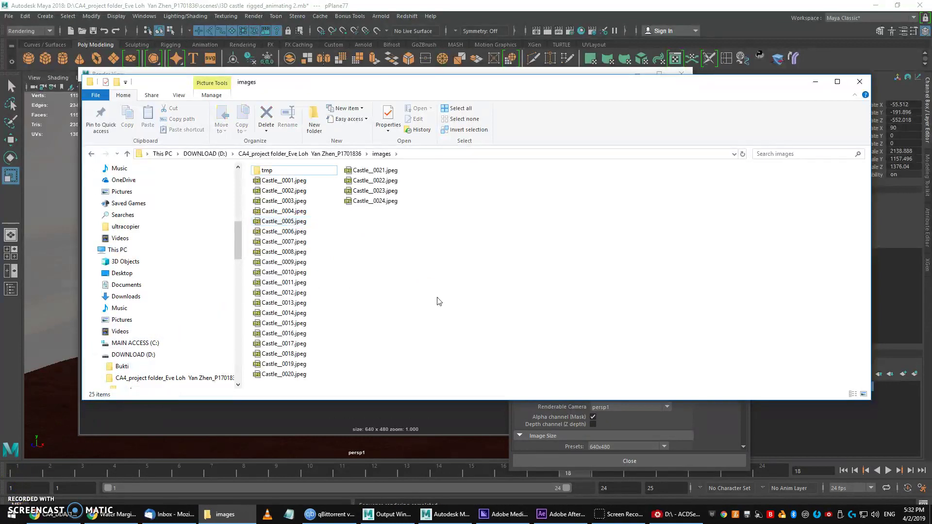
Check the first and last files of the finished sequence, Castle__0001.jpeg and Castle__0024.jpeg
click(369, 201)
click(298, 180)
click(373, 201)
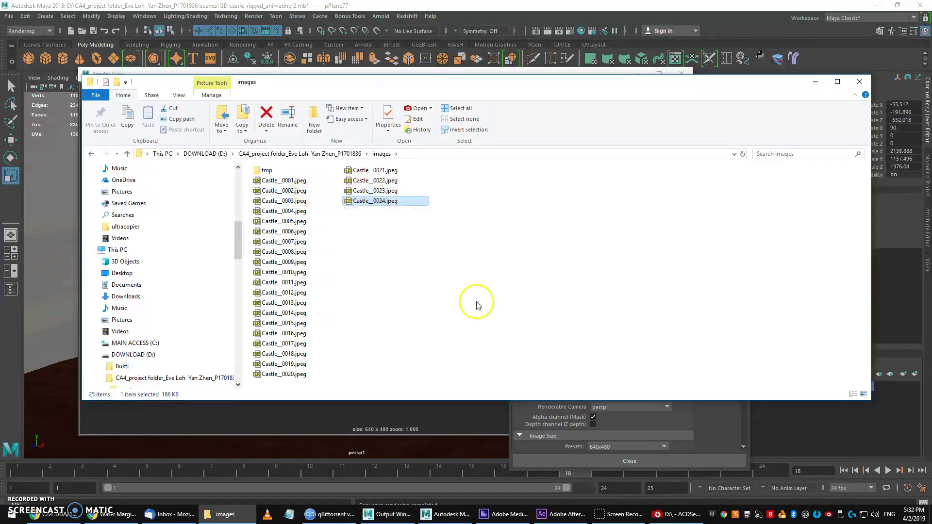
Switch to After Effects, pointing out Castle__0001.jpeg in the images folder before returning to the empty project
click(558, 516)
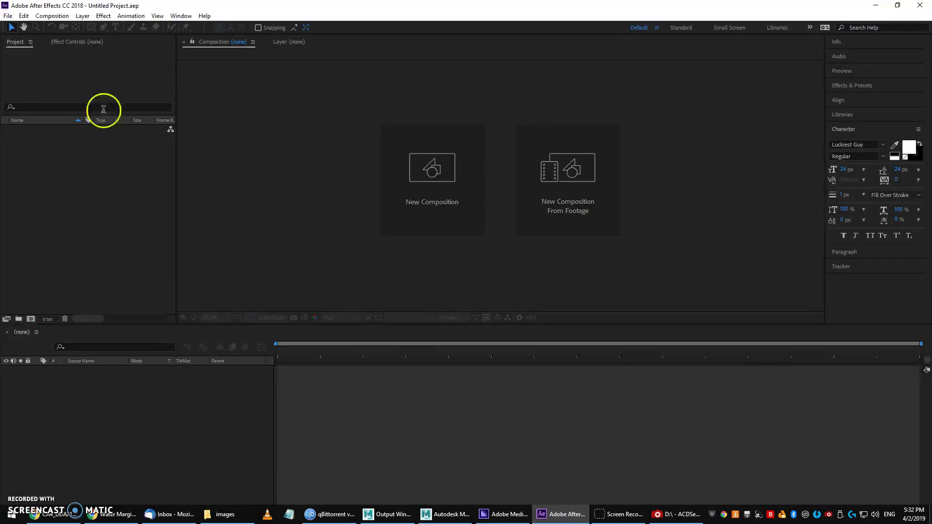
click(229, 516)
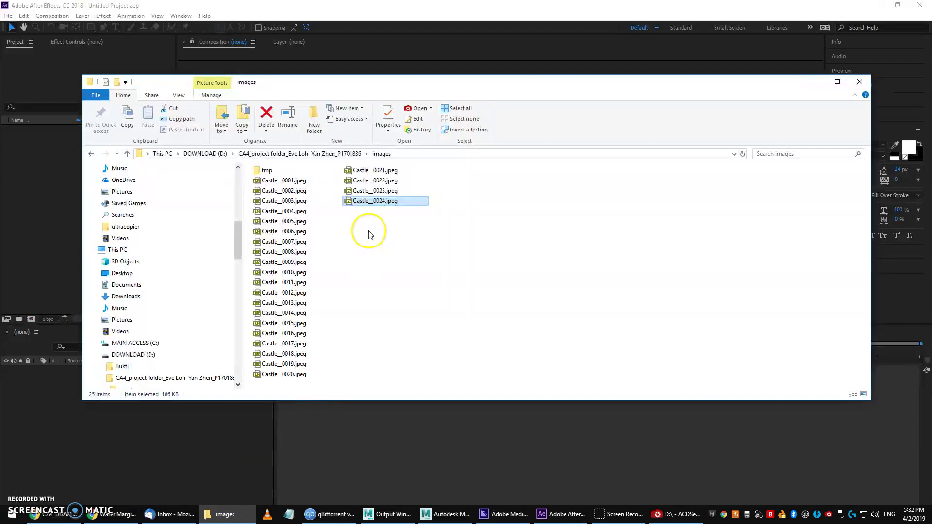
click(300, 180)
drag(432, 77, 542, 64)
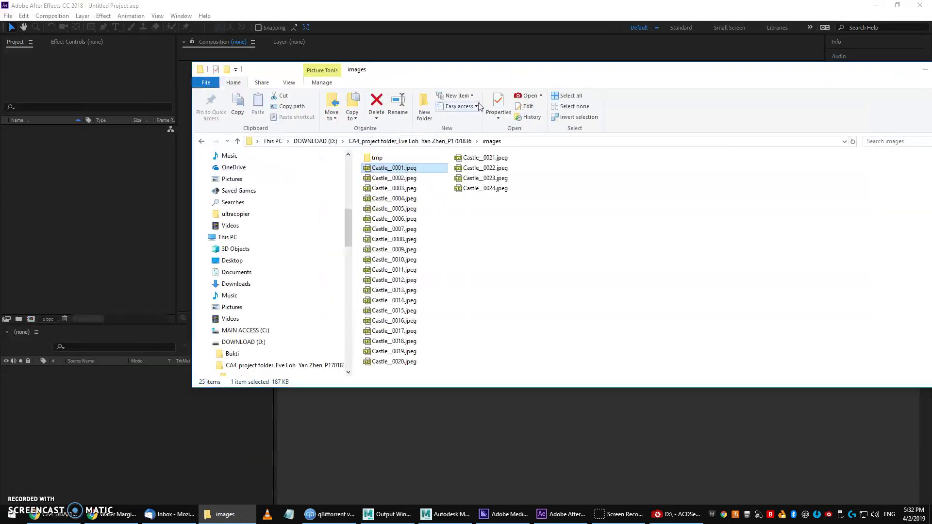
click(14, 206)
Start a multiple-file import and browse to the images folder inside the CA4 project folder on DOWNLOAD (D:)
click(6, 16)
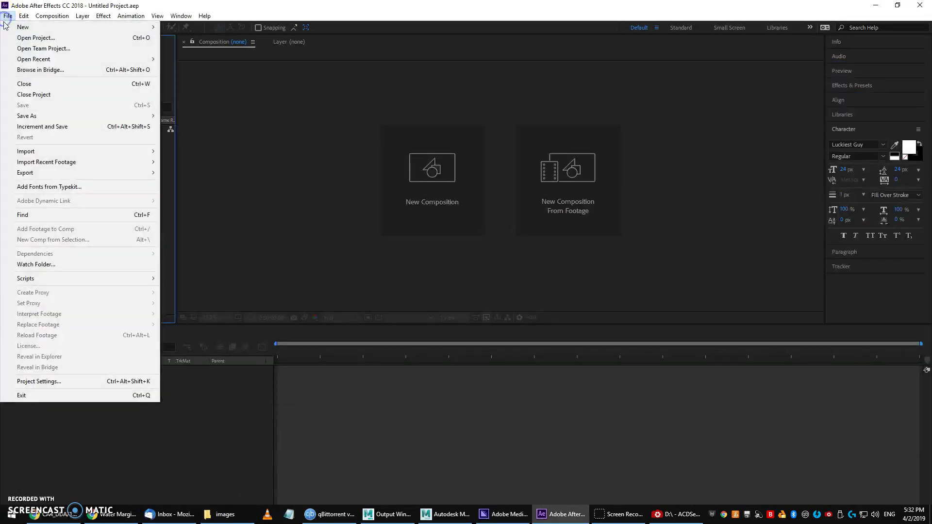
mouse_move(53, 151)
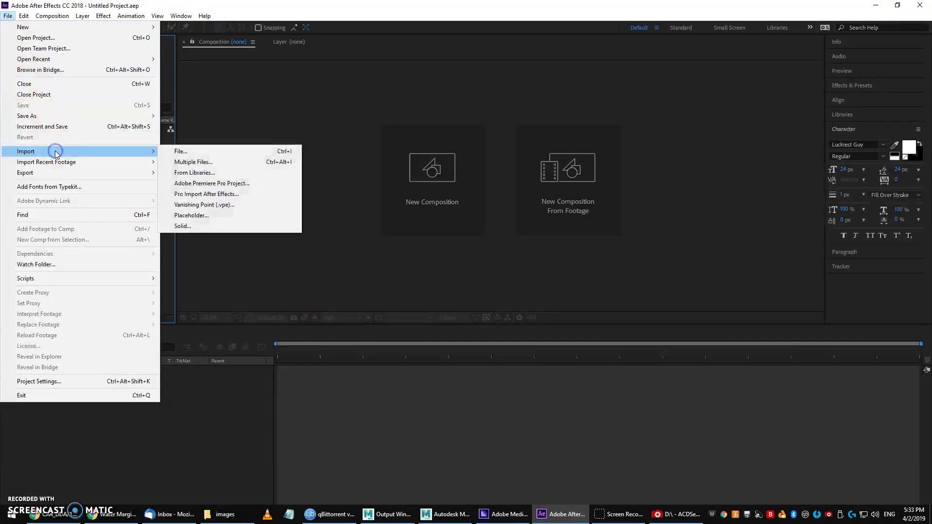
click(210, 163)
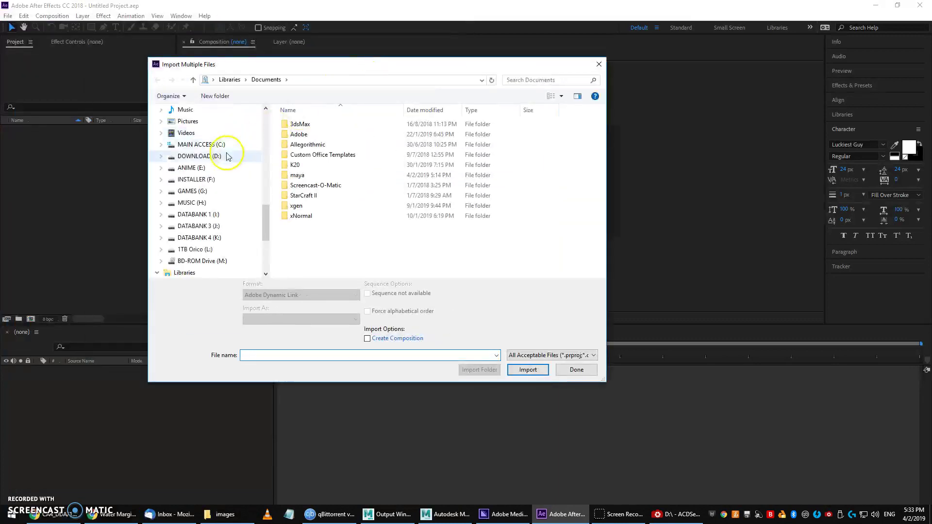
click(221, 158)
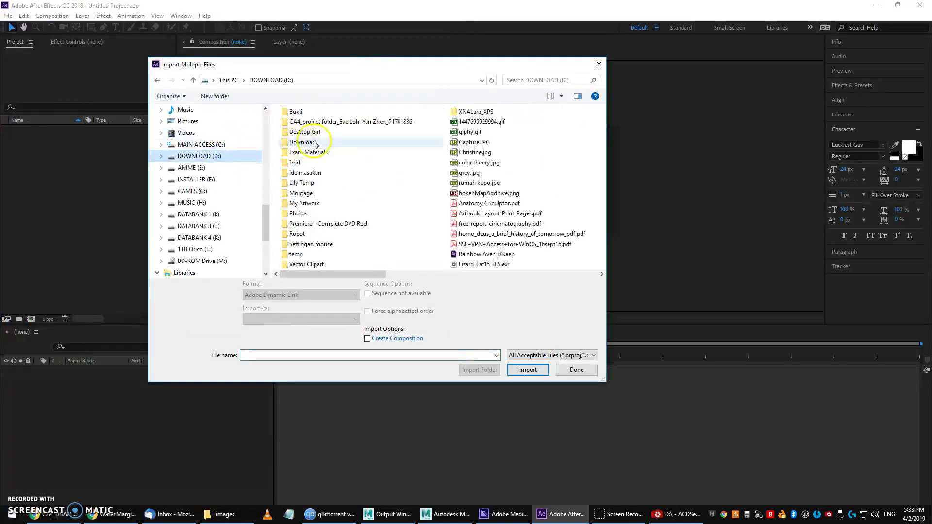
double_click(316, 121)
click(299, 165)
double_click(299, 165)
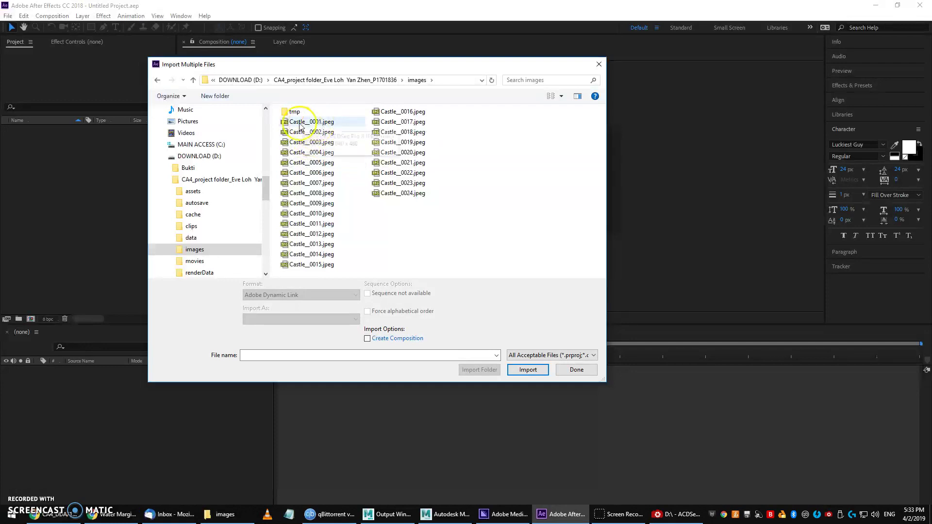
Import Castle__0001.jpeg as footage with the ImporterJPEG Sequence option enabled, and finish the import
click(320, 122)
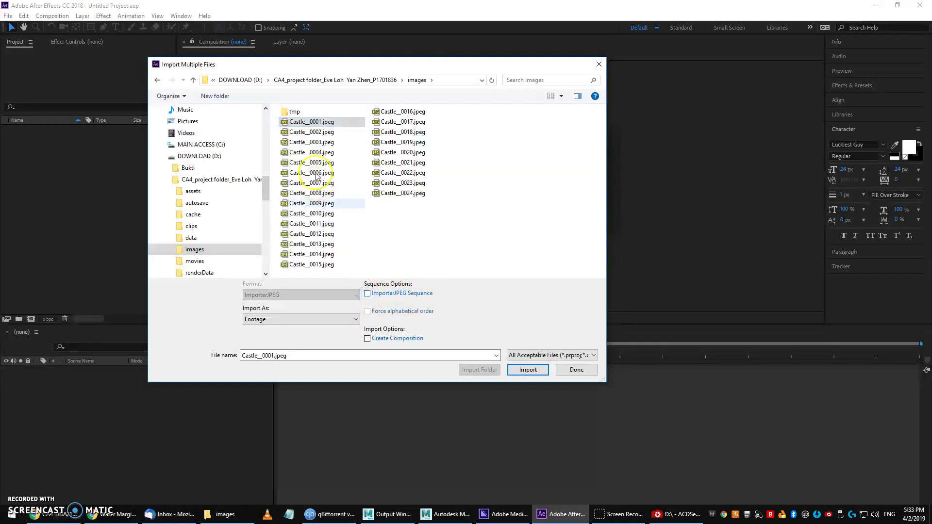
click(325, 124)
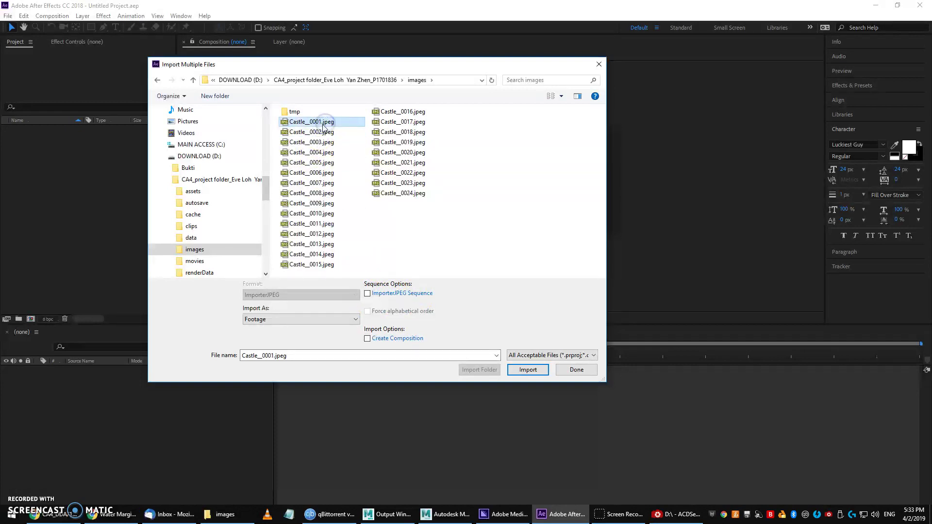
click(368, 295)
click(330, 125)
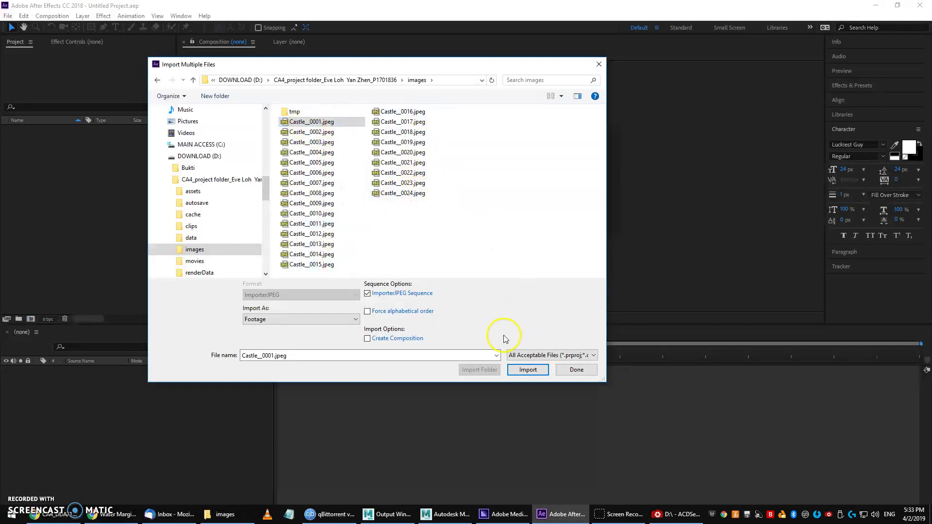
click(529, 370)
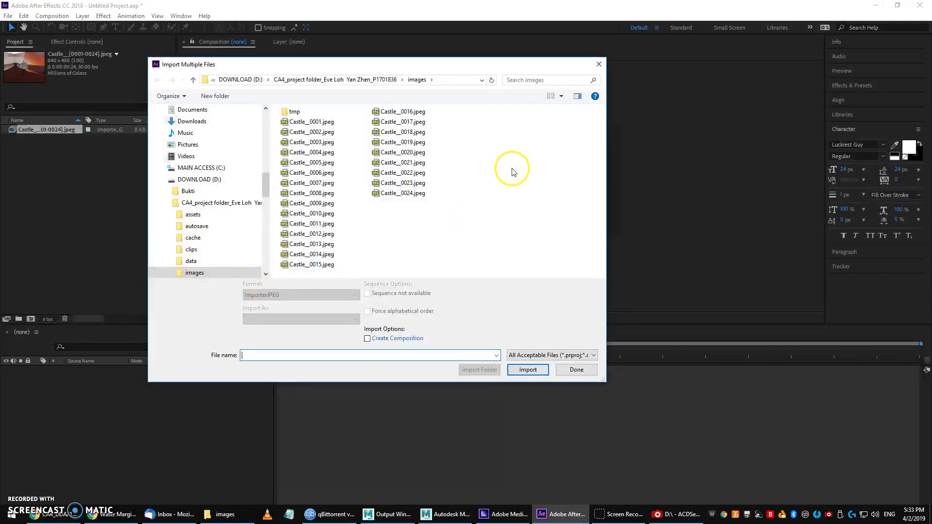
click(568, 373)
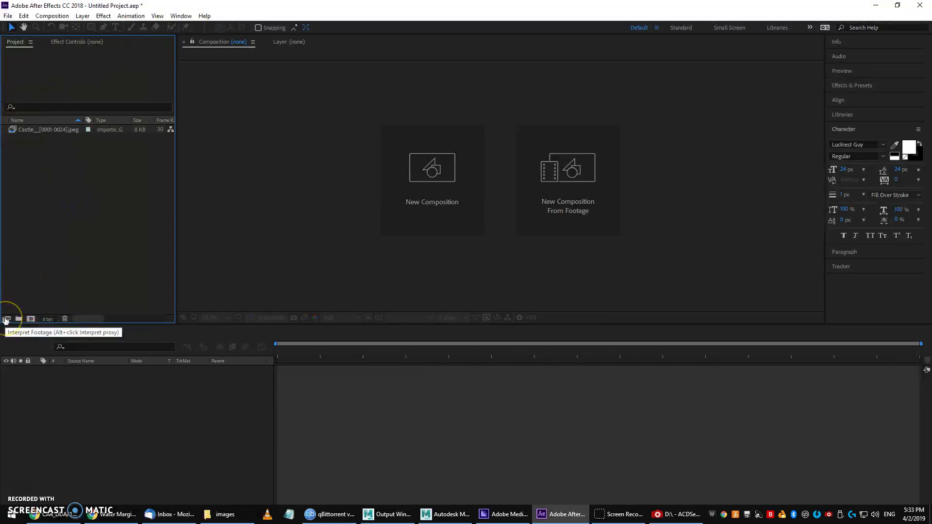
click(31, 320)
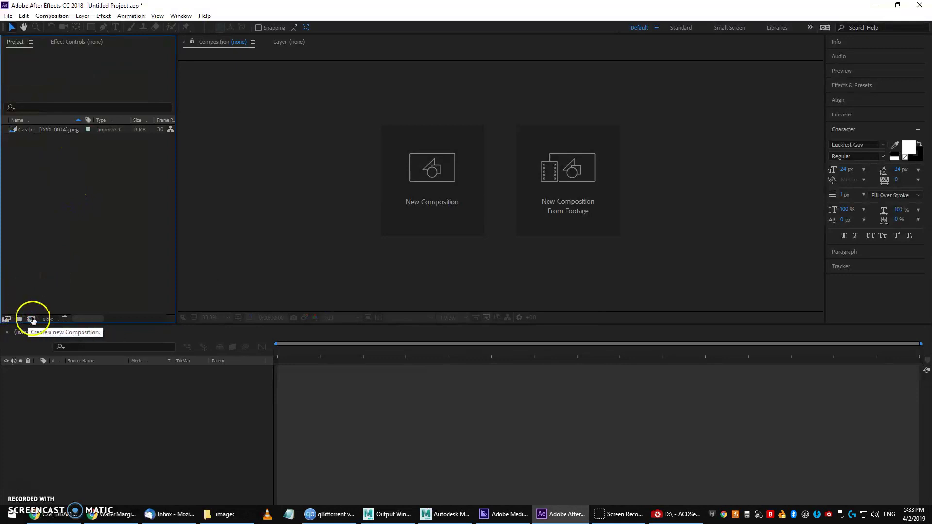
click(527, 378)
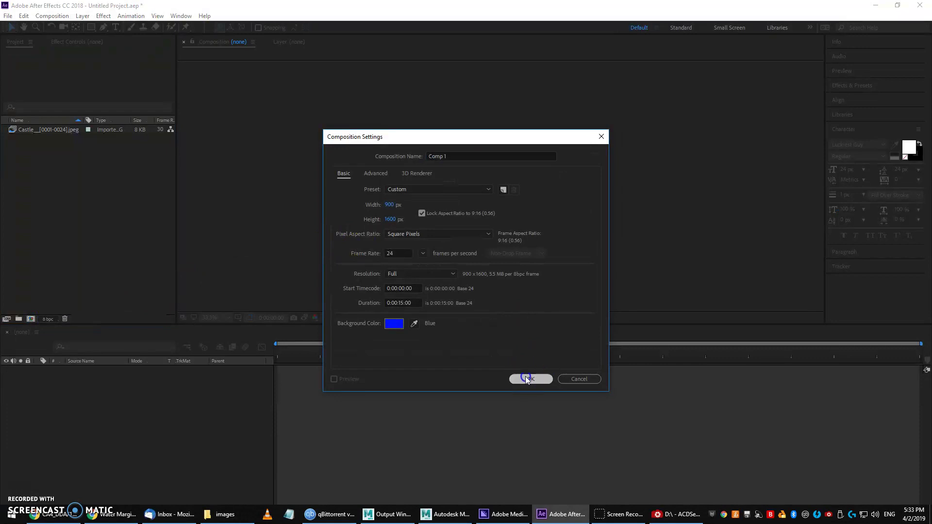
click(44, 130)
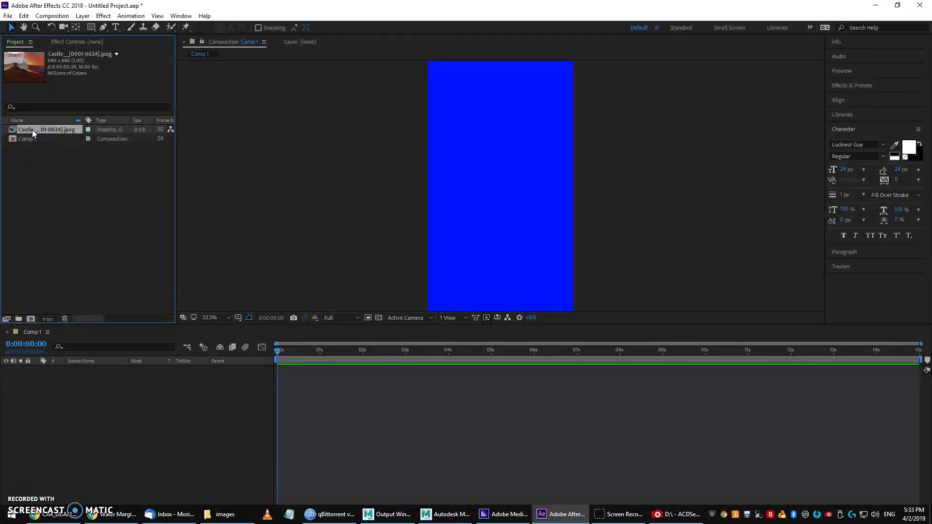
click(26, 142)
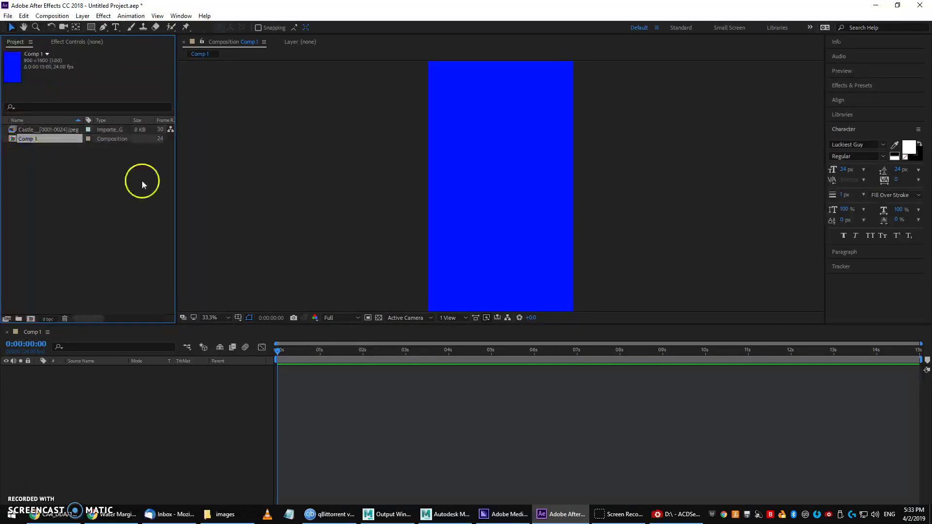
click(65, 319)
Create a new composition directly from the Castle__[0001-0024].jpeg sequence and open it
drag(36, 135, 27, 318)
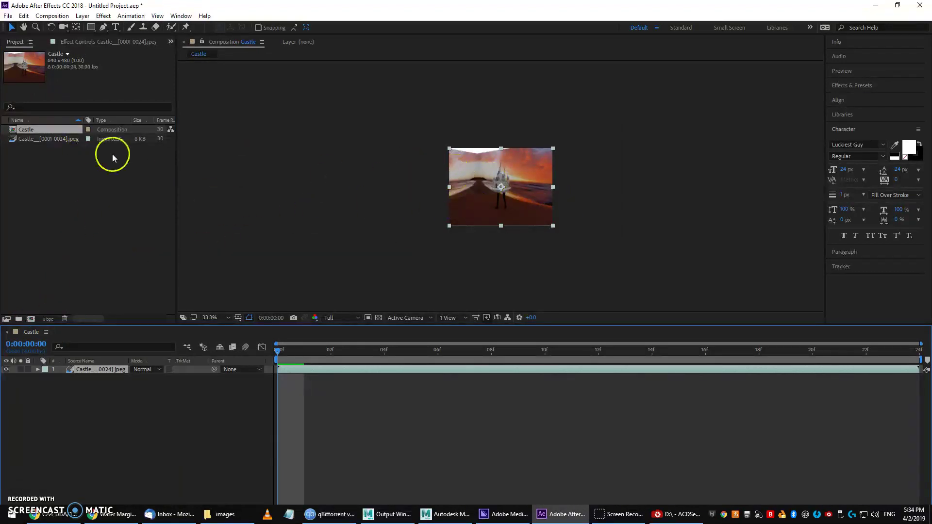
click(50, 144)
click(46, 132)
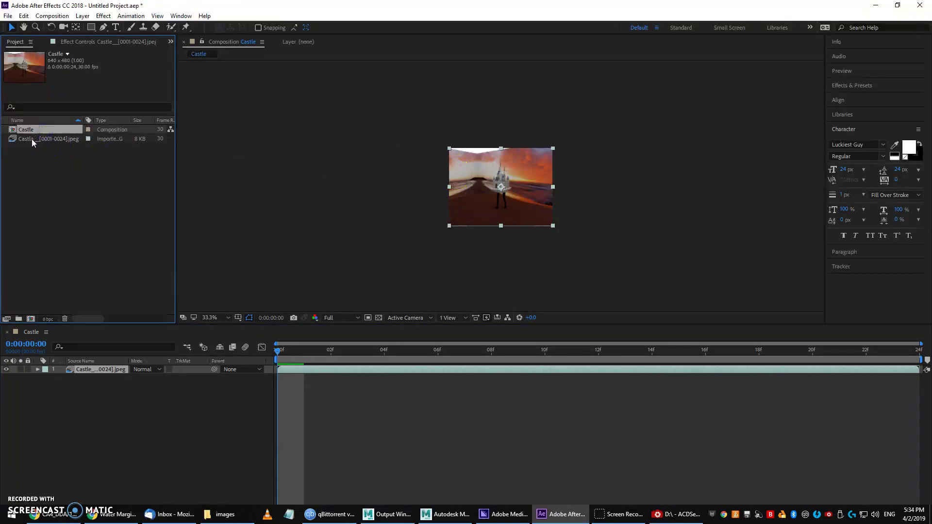
double_click(24, 130)
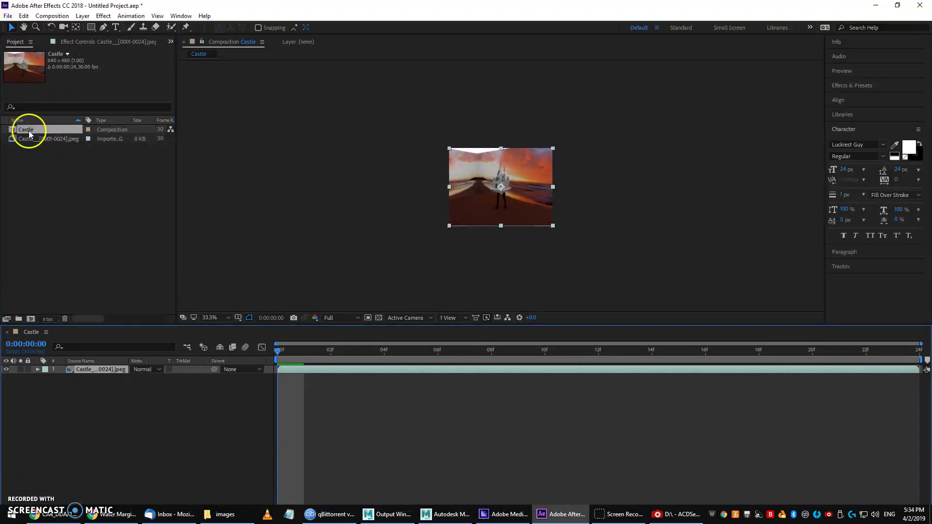
Check the size, frame rate and duration in the Castle composition's settings, leaving them as they are
right_click(31, 131)
click(53, 133)
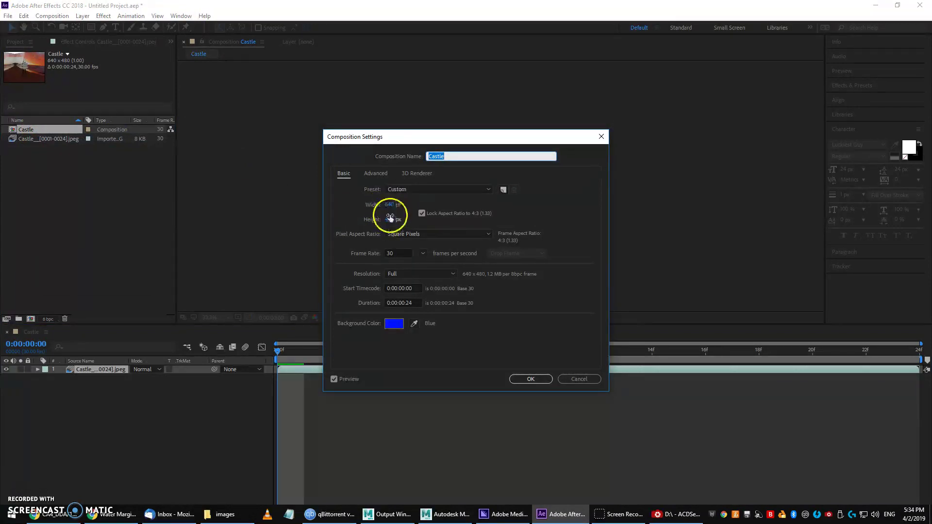
click(539, 379)
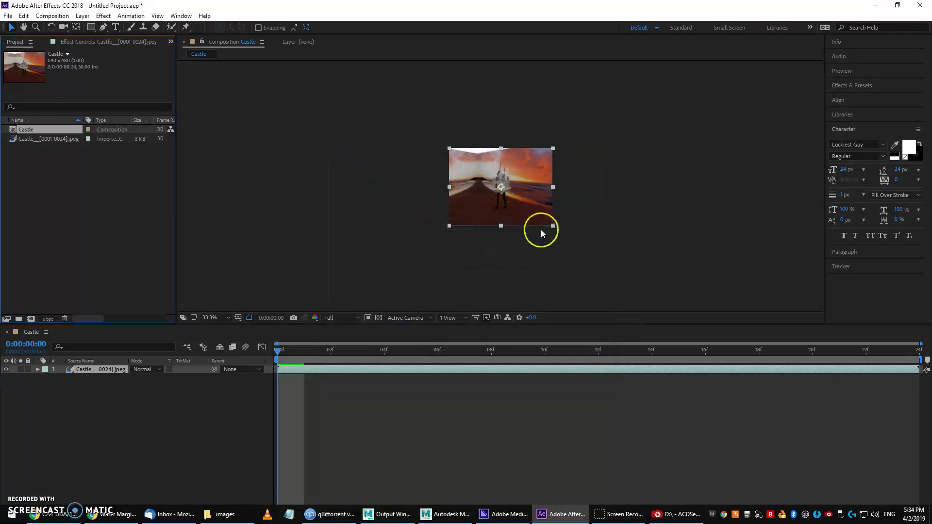
View the Castle composition at 100% and play back the walking animation, stopping the preview at the end
key(slash)
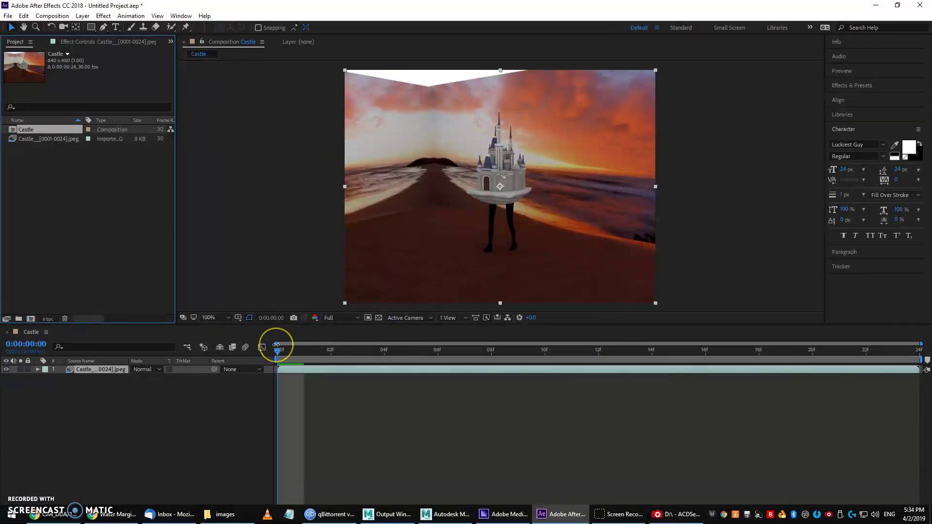
key(space)
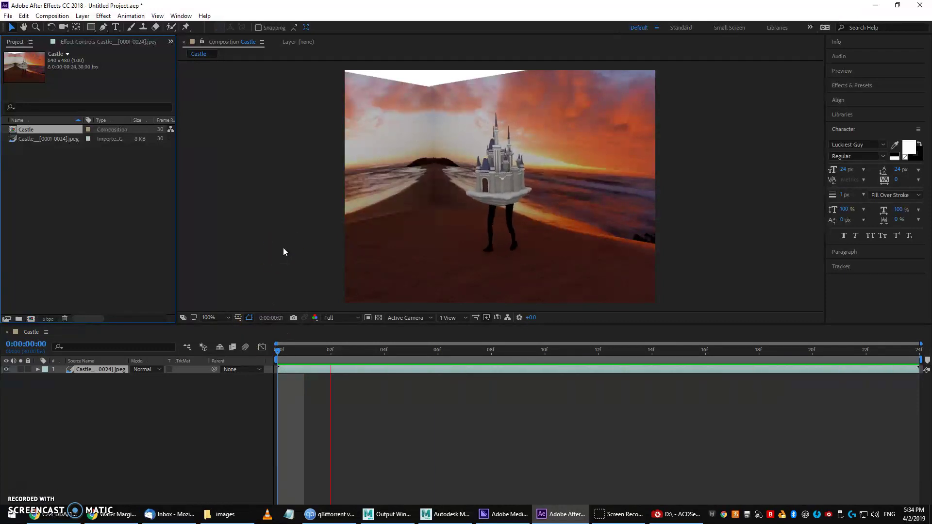
click(676, 190)
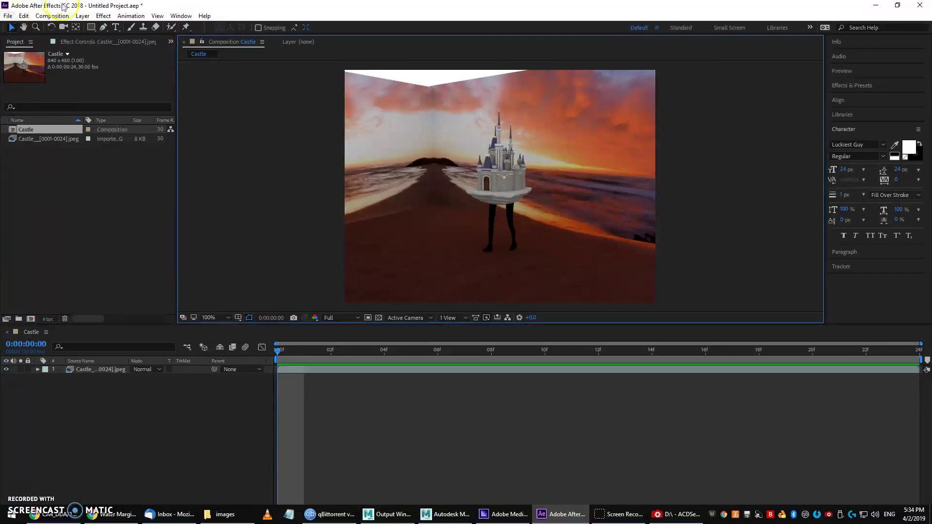
Save the project as My_castle in the scenes folder of the CA4 project folder on DOWNLOAD (D:)
click(8, 16)
click(52, 16)
mouse_move(8, 15)
mouse_move(54, 115)
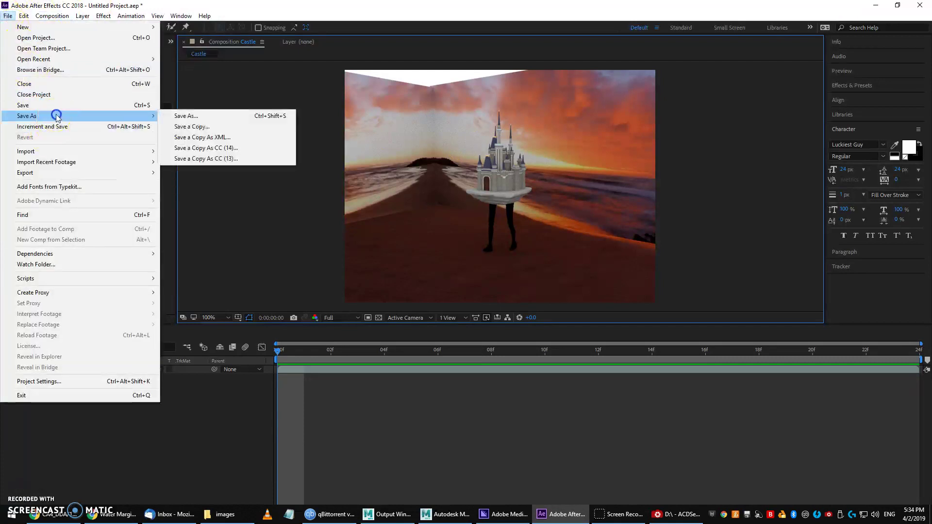
click(196, 120)
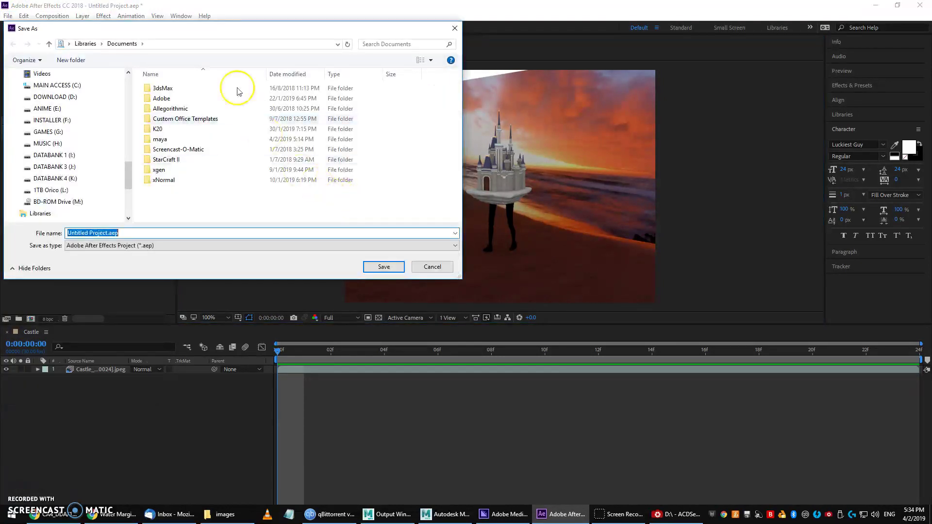
click(192, 147)
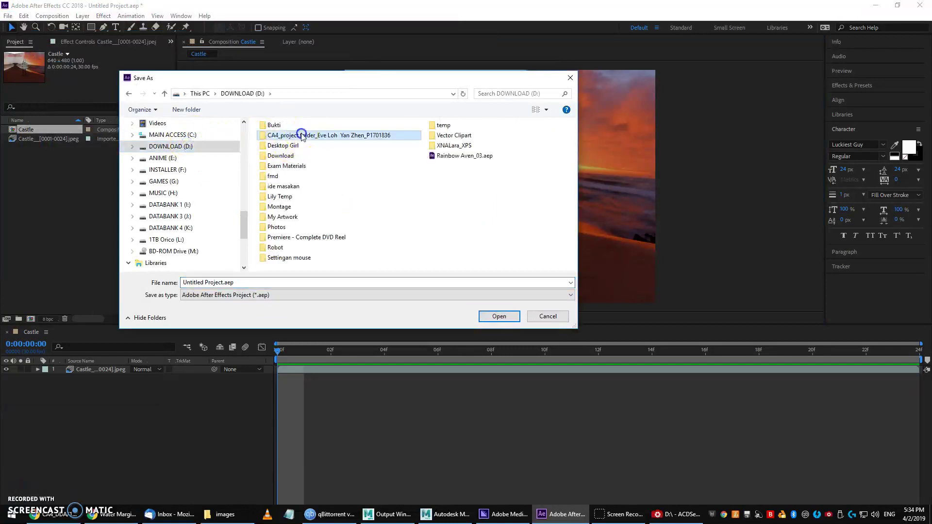
double_click(296, 130)
double_click(278, 206)
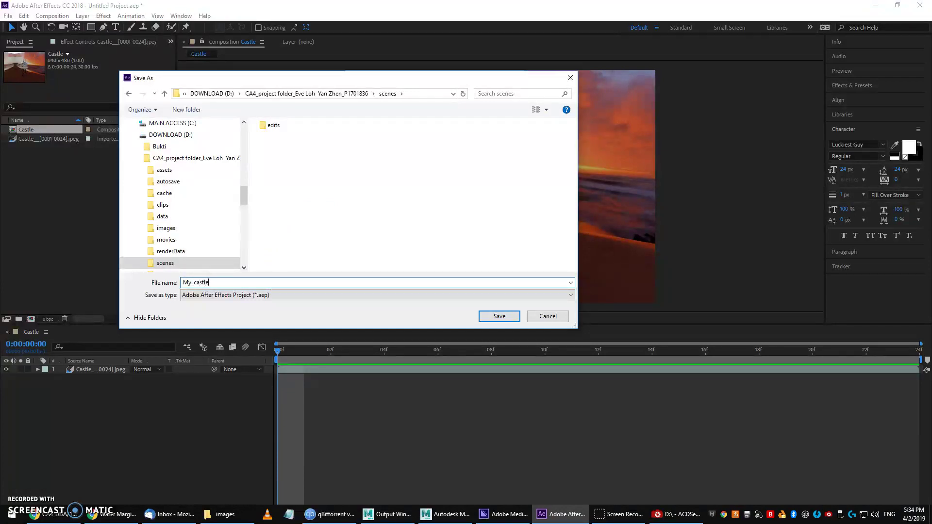
text(My_castle)
key(Return)
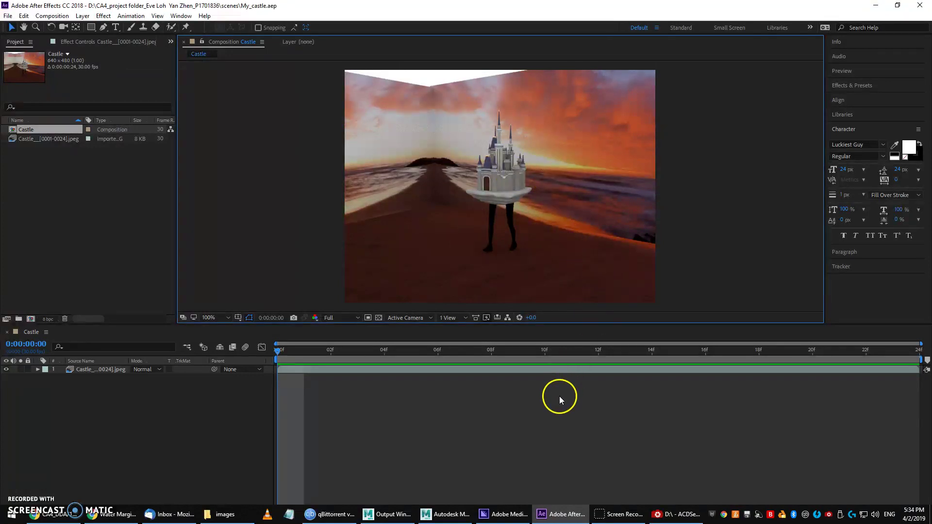
Switch to Adobe Media Encoder, start adding a source and browse to the scenes folder inside the CA4 project folder
click(505, 513)
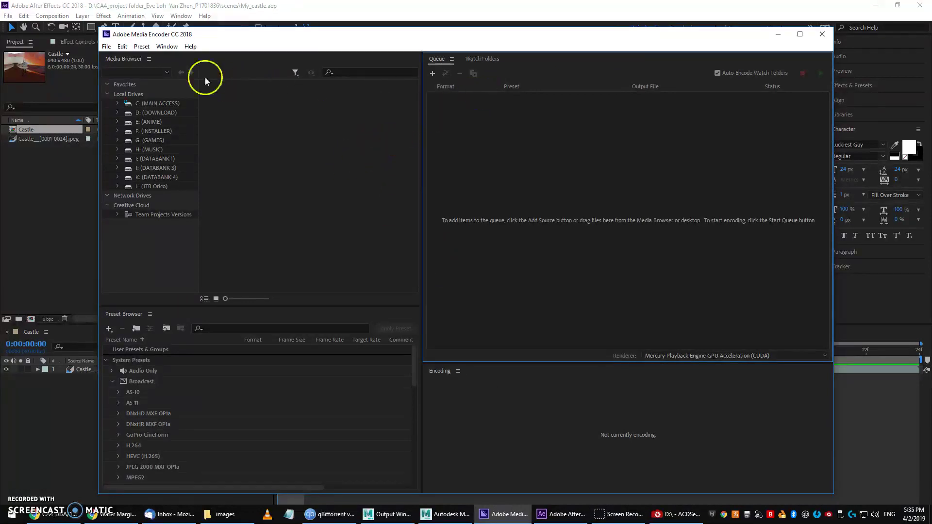
click(106, 46)
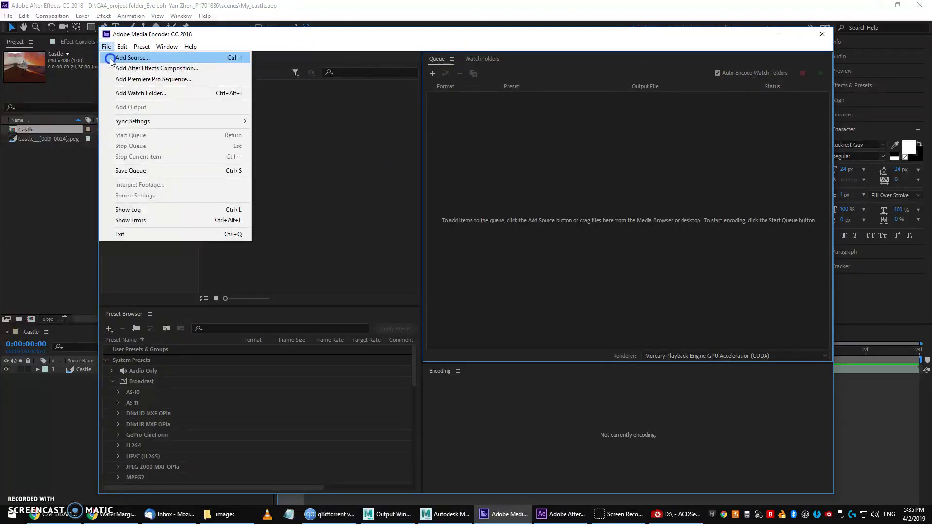
click(111, 59)
click(178, 151)
double_click(265, 117)
click(256, 189)
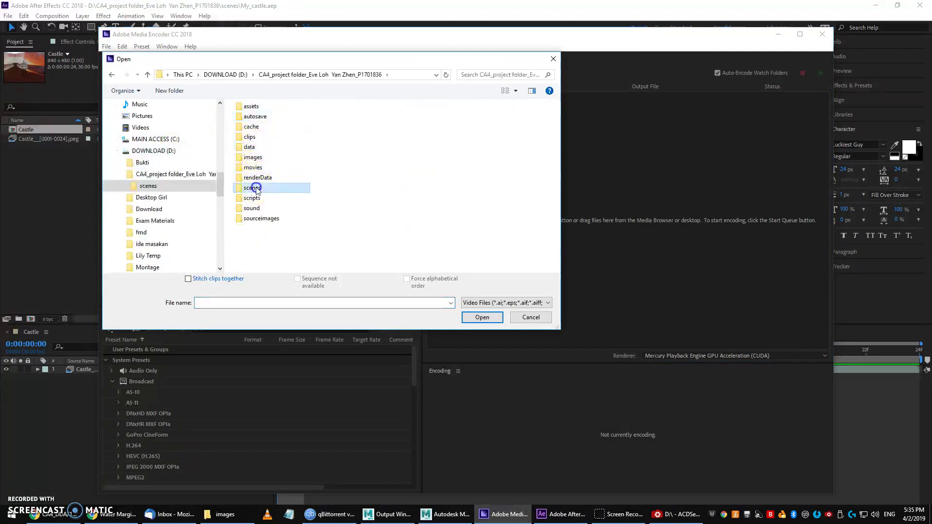
double_click(256, 189)
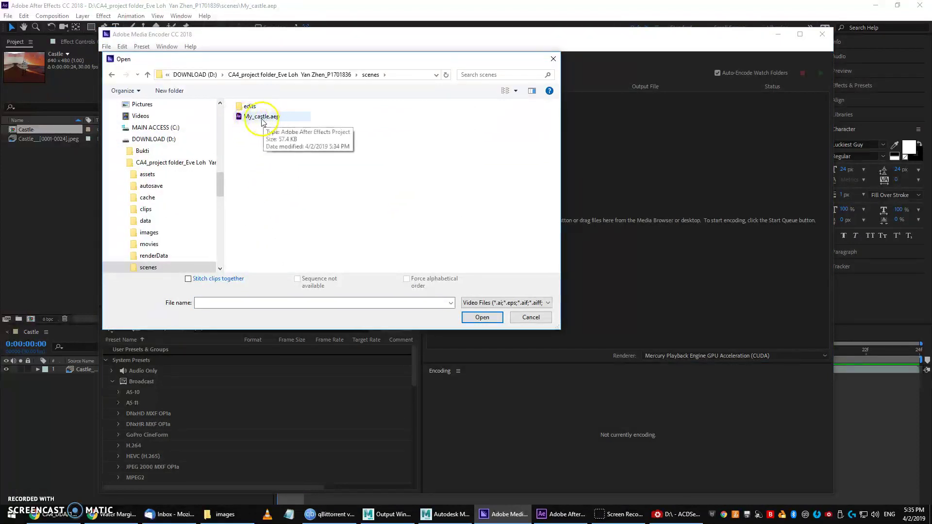
Queue the Castle composition from My_castle.aep and encode it as H.264 with the Match Source - High bitrate preset
click(277, 117)
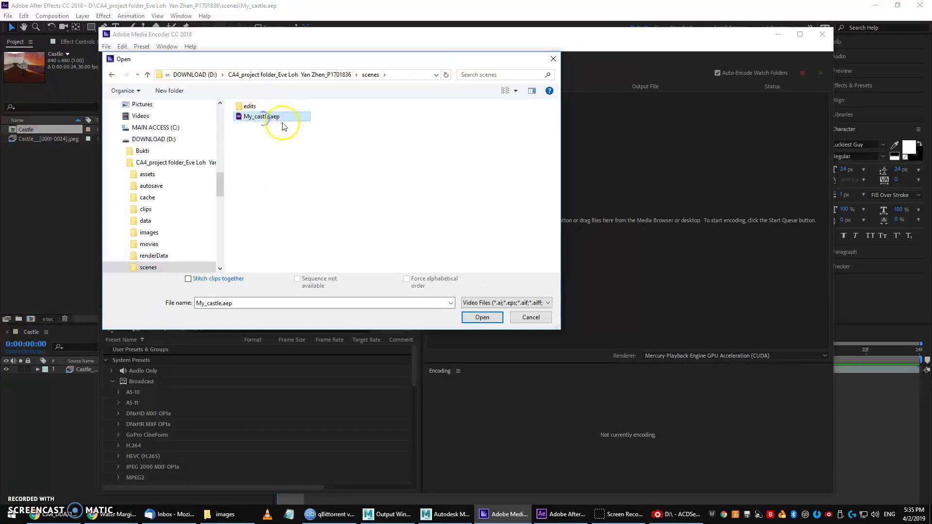
click(478, 317)
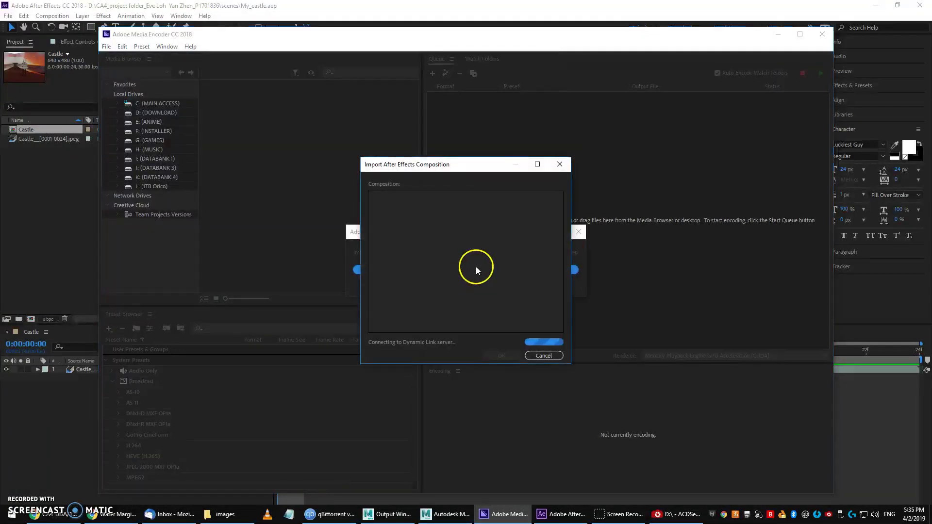
click(388, 197)
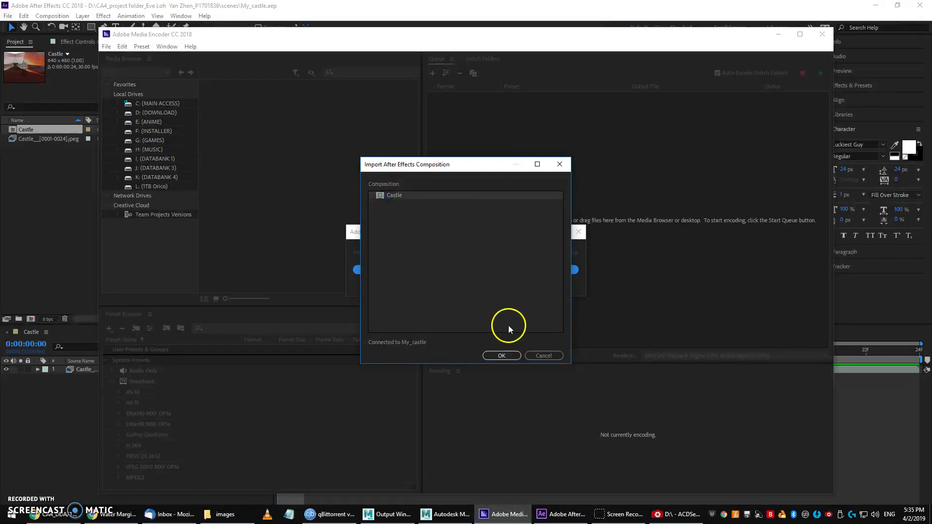
click(493, 354)
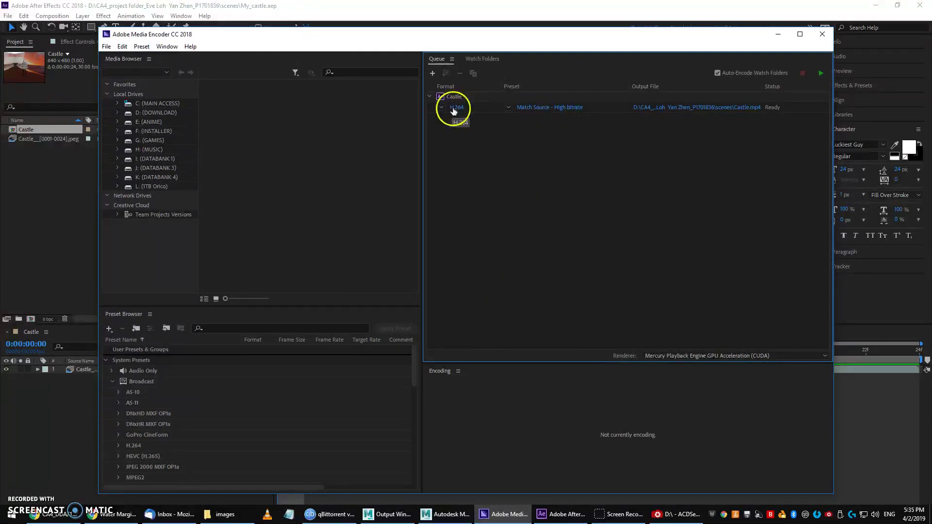
click(821, 73)
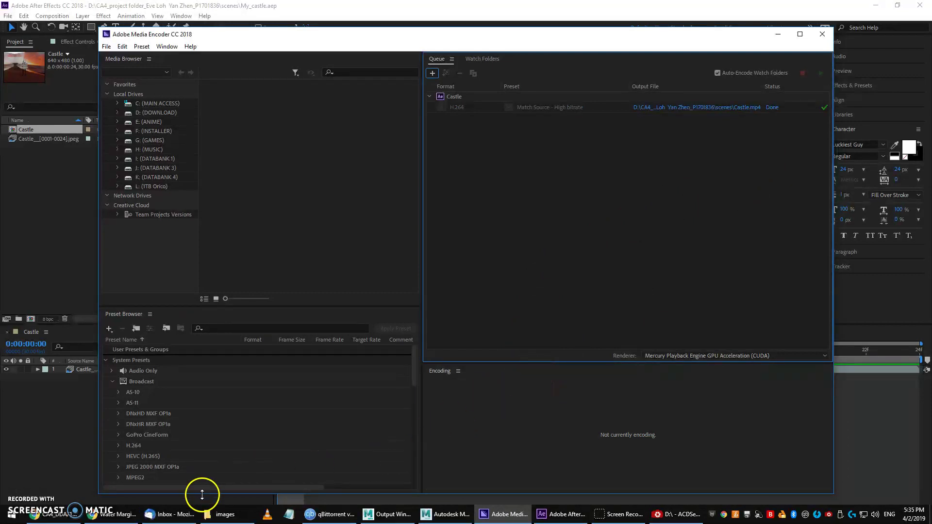
Switch to File Explorer and check for My_castle.aep and the encoded Castle.mp4 in the CA4 project's scenes folder
click(223, 514)
click(583, 300)
key(BackSpace)
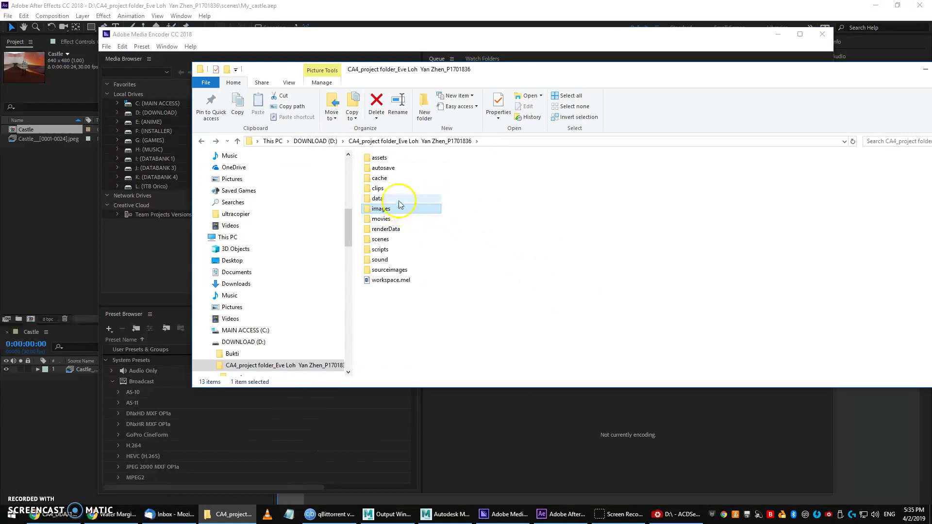
double_click(396, 239)
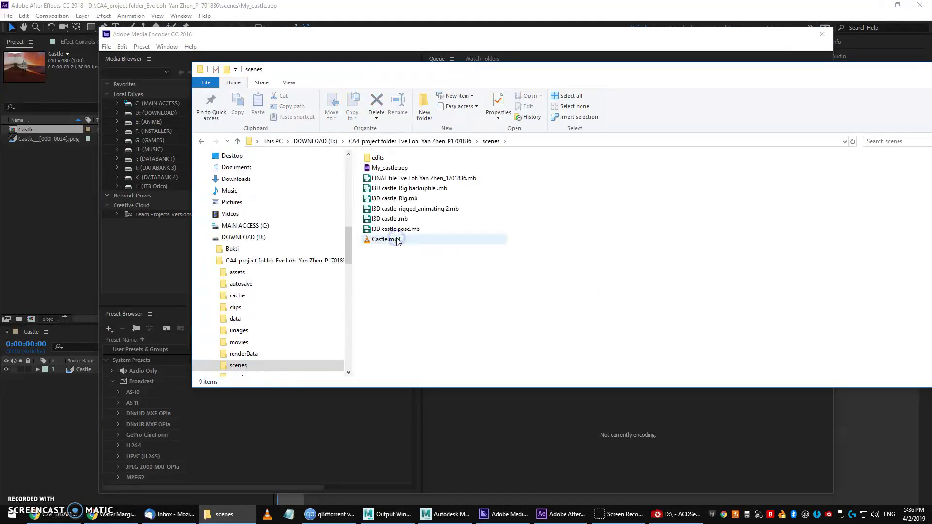
click(393, 168)
click(450, 239)
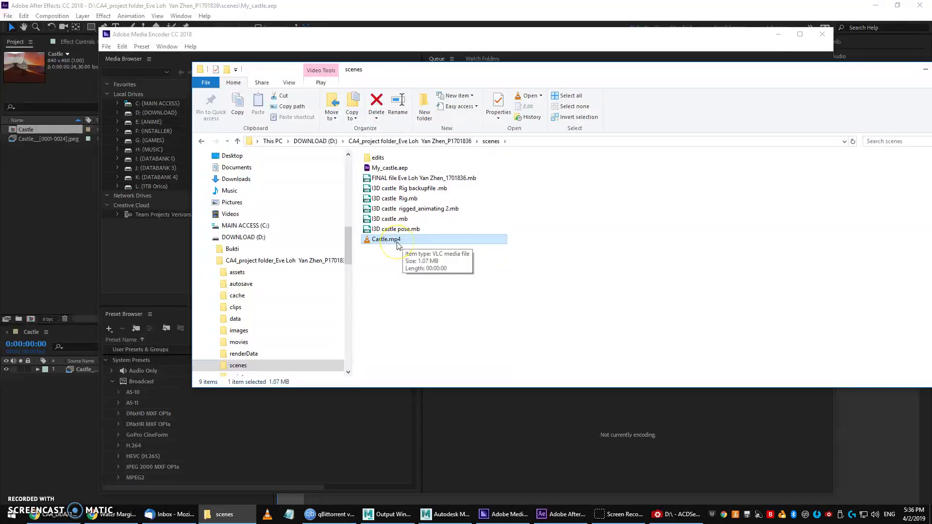
drag(557, 70, 460, 152)
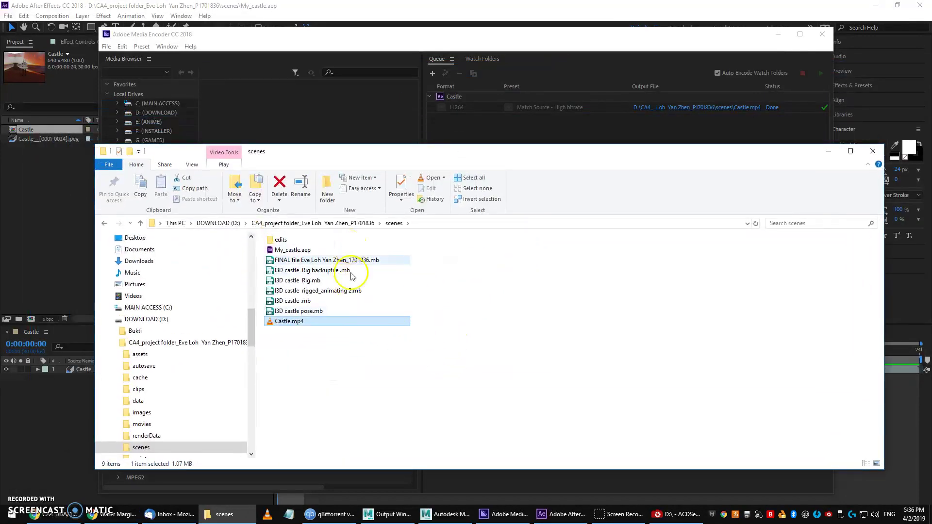
click(361, 359)
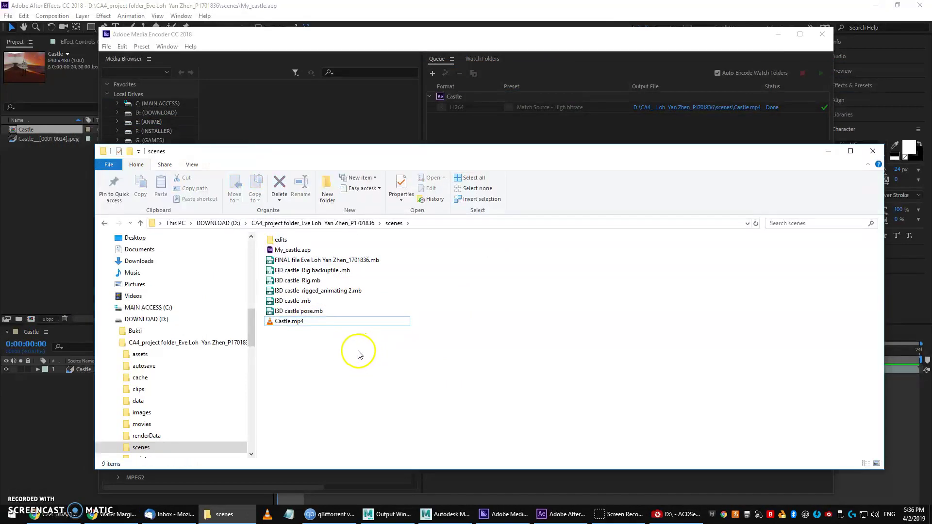